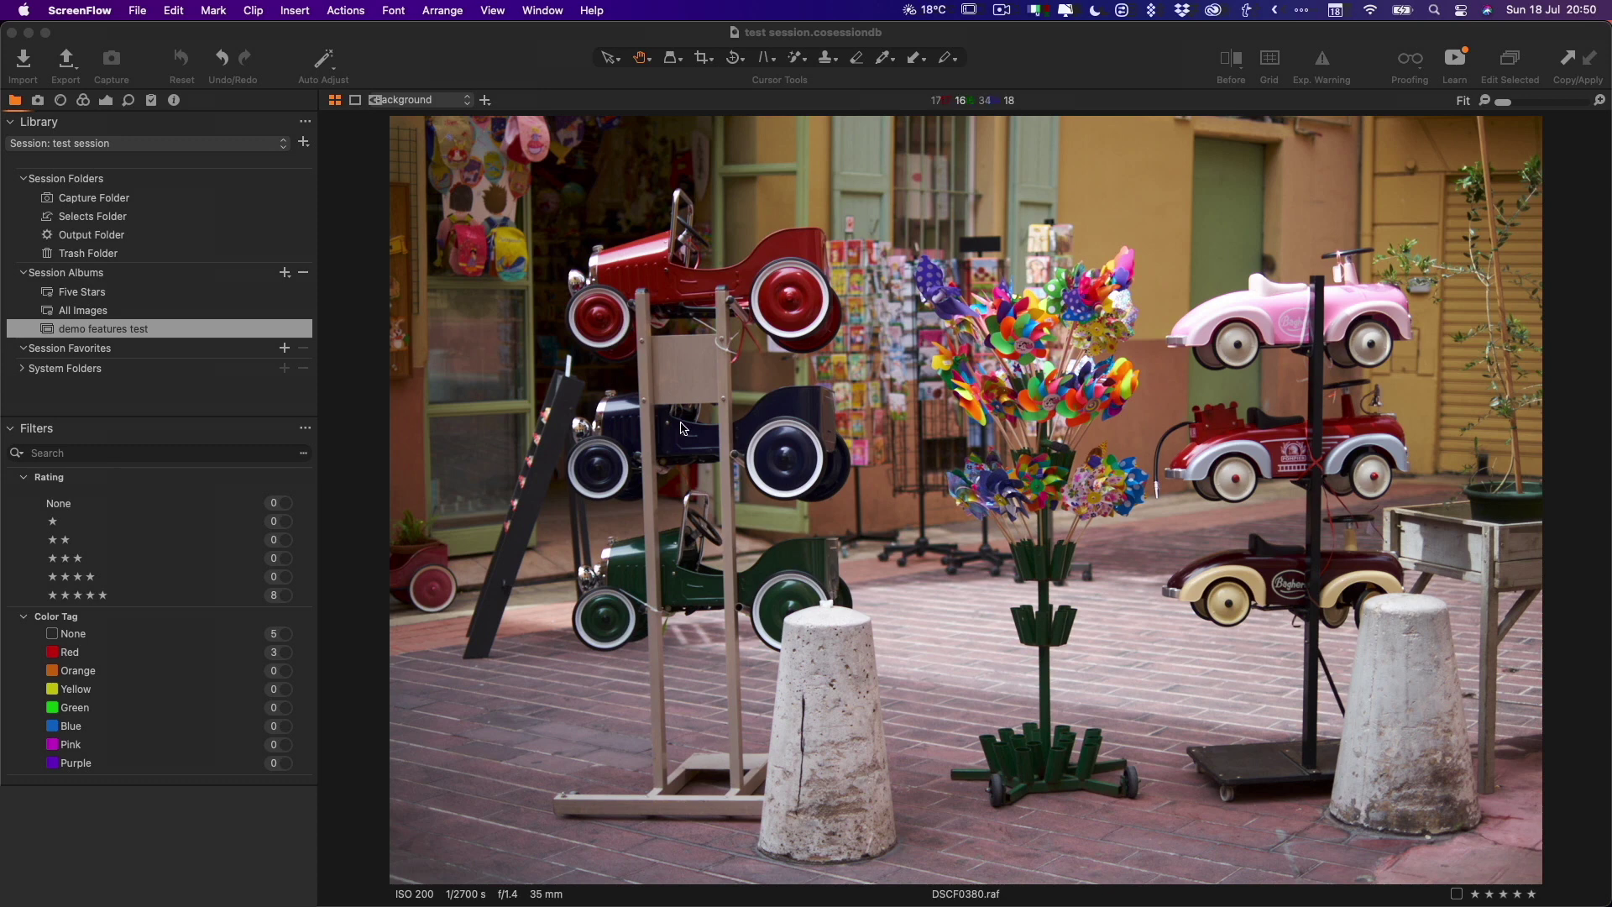
# Step: Switch to the thumbnail browser, select all eight images in the demo features test album, and open the export dialog for them
pyautogui.click(681, 428)
pyautogui.press('super+alt+v')
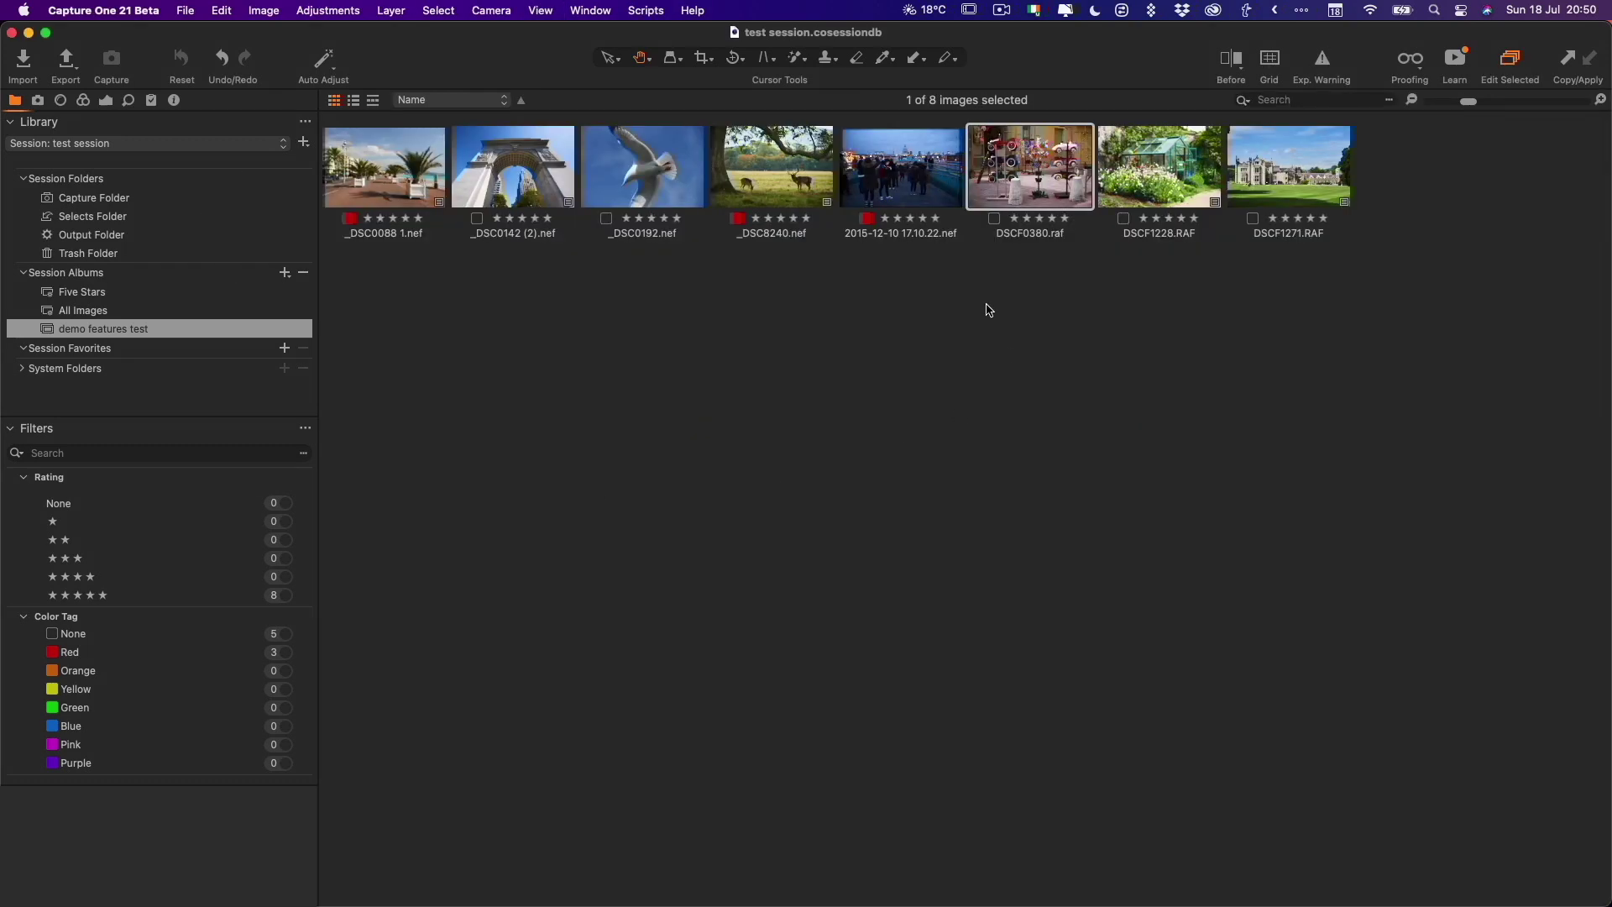
pyautogui.click(1450, 350)
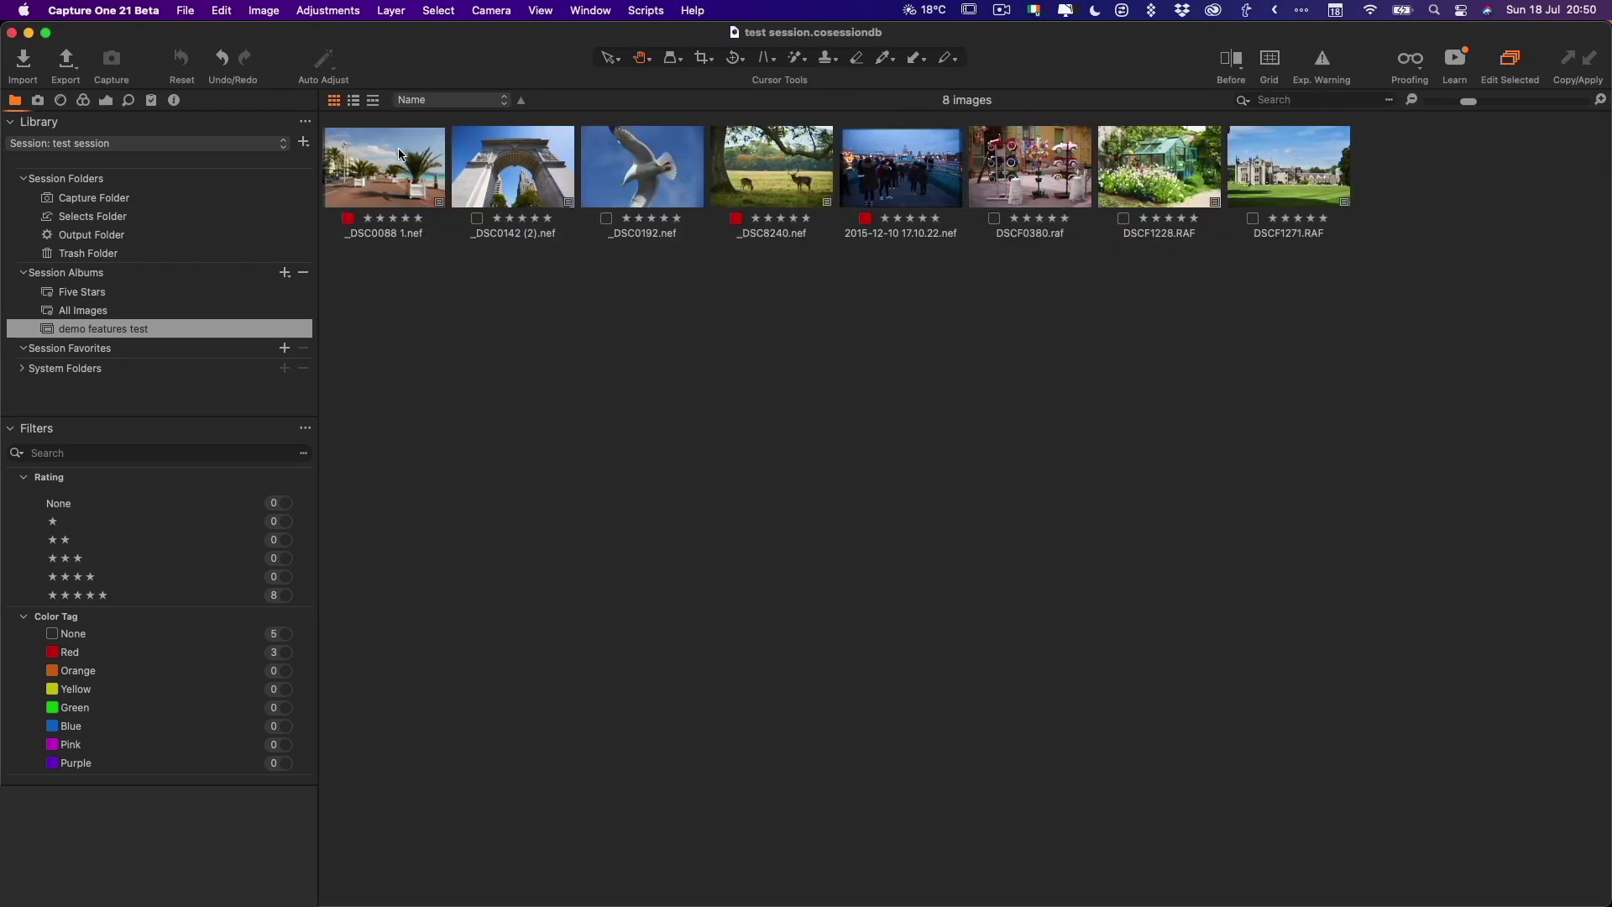
pyautogui.press('super+a')
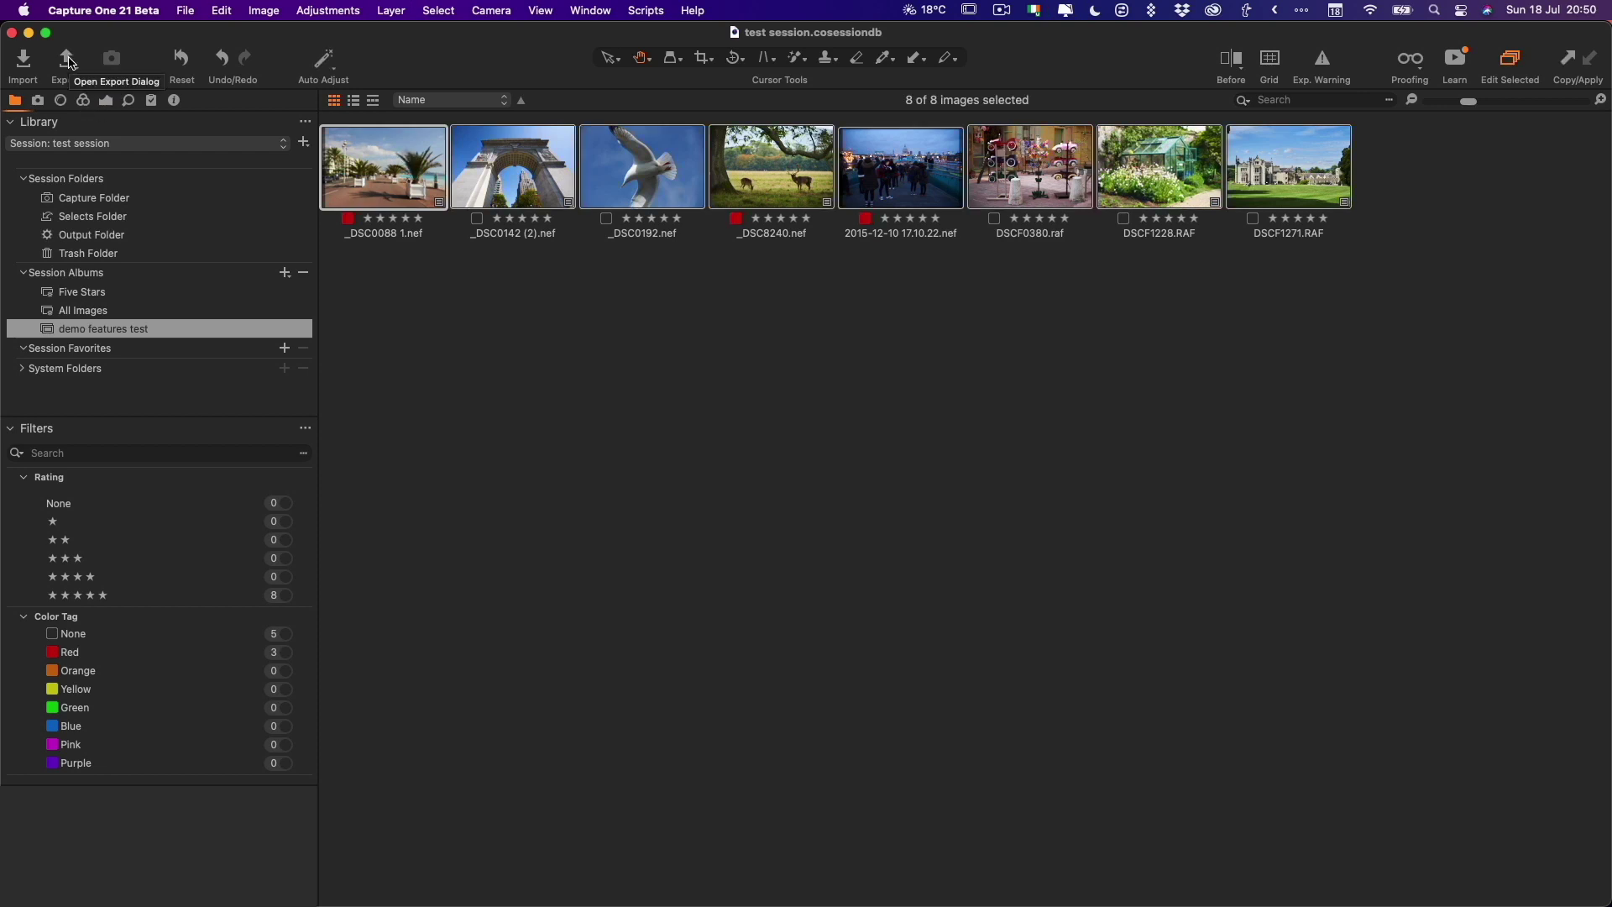
pyautogui.click(71, 62)
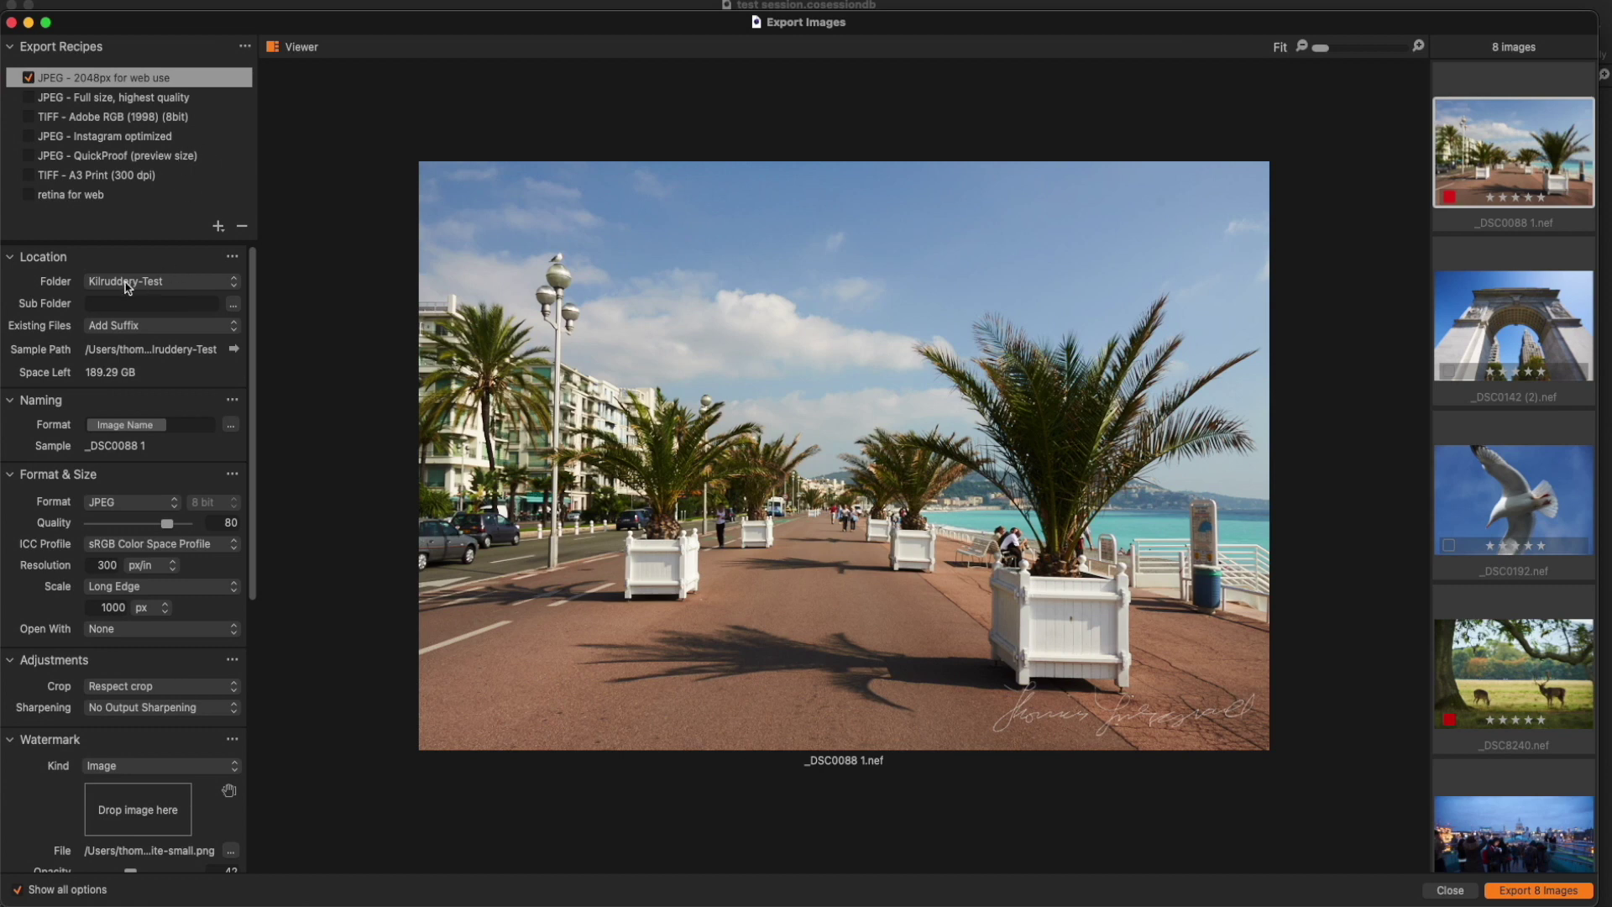
# Step: Examine the location, naming, format, adjustment and watermark settings of the JPEG - 2048px for web use recipe, including its folder and subfolder options
pyautogui.scroll(-10, 127, 287)
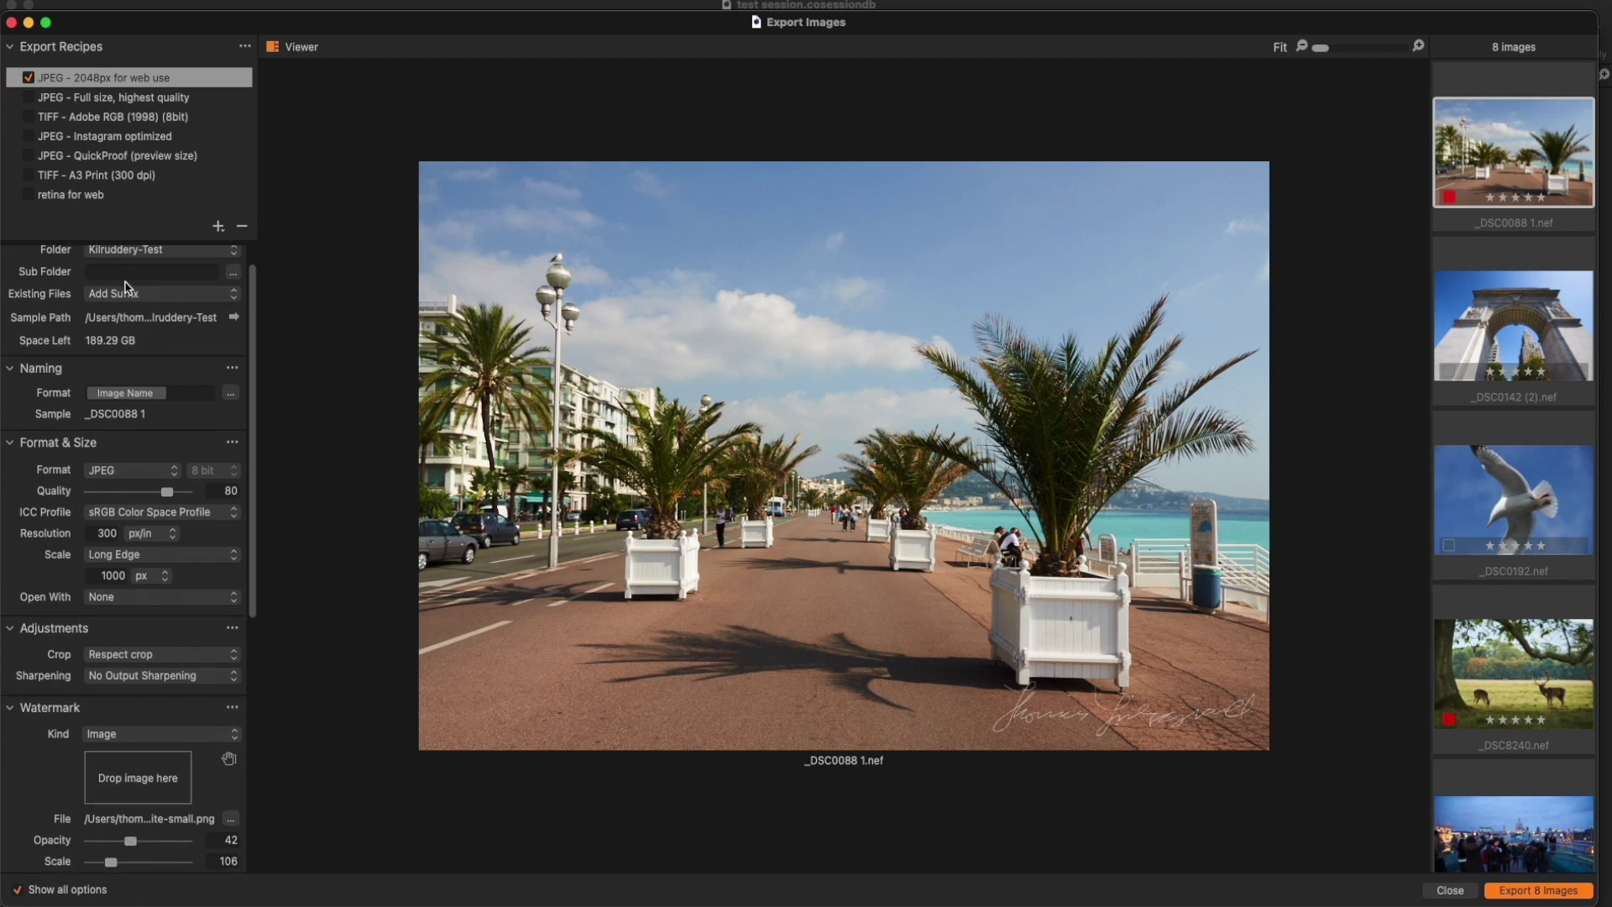
pyautogui.scroll(15, 127, 288)
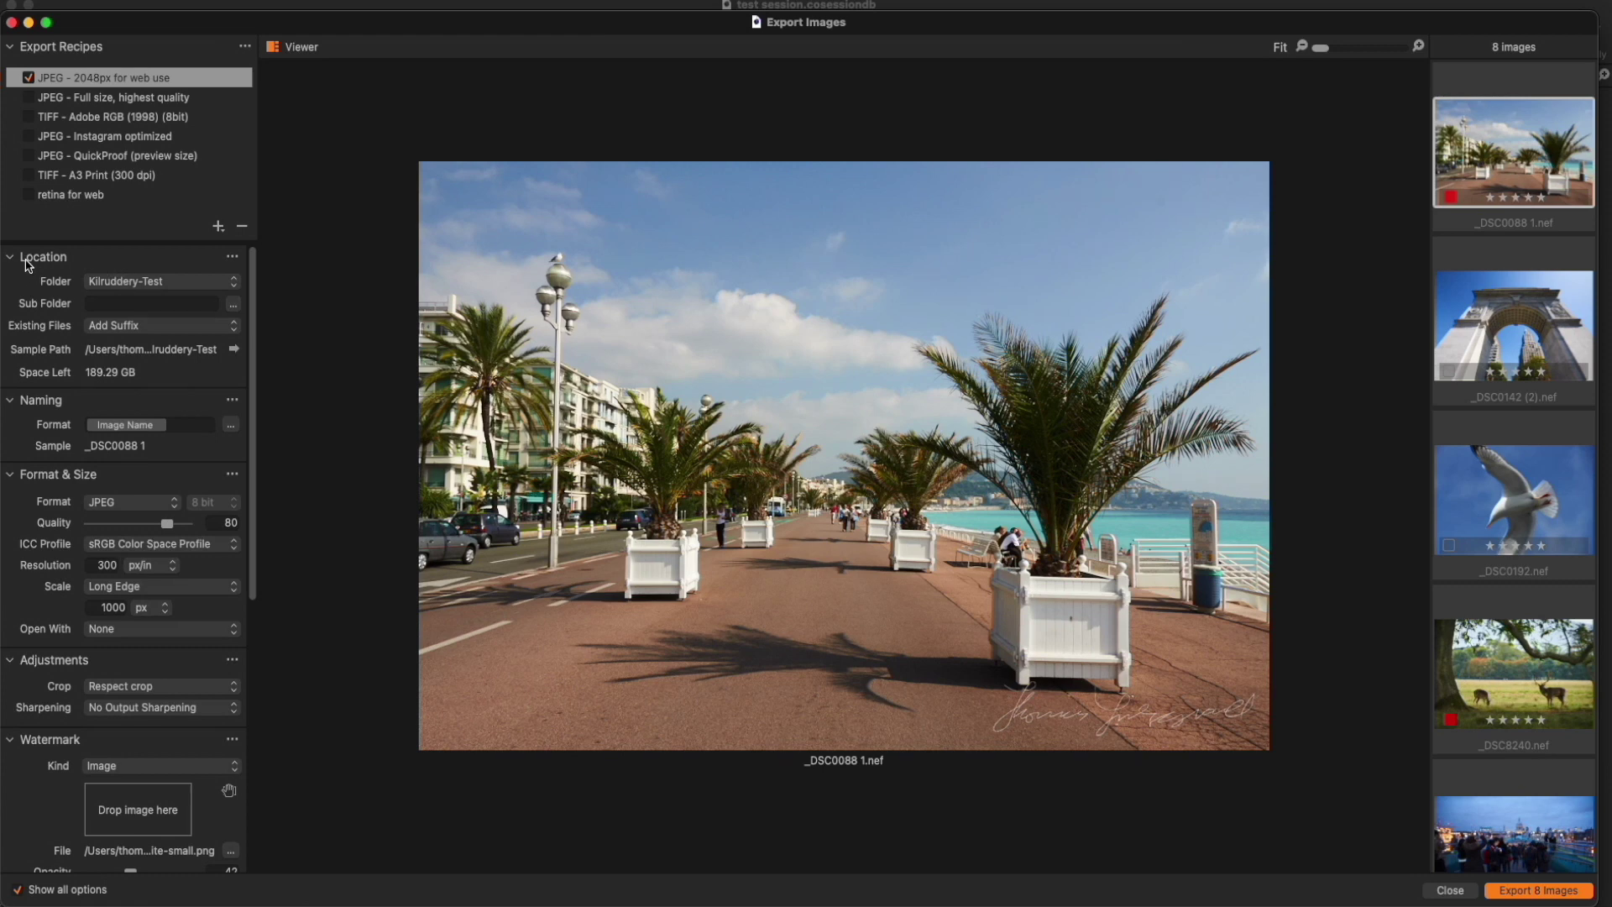
pyautogui.moveTo(29, 266)
pyautogui.click(148, 286)
pyautogui.click(193, 233)
pyautogui.click(233, 303)
pyautogui.click(987, 647)
pyautogui.scroll(-2, 165, 525)
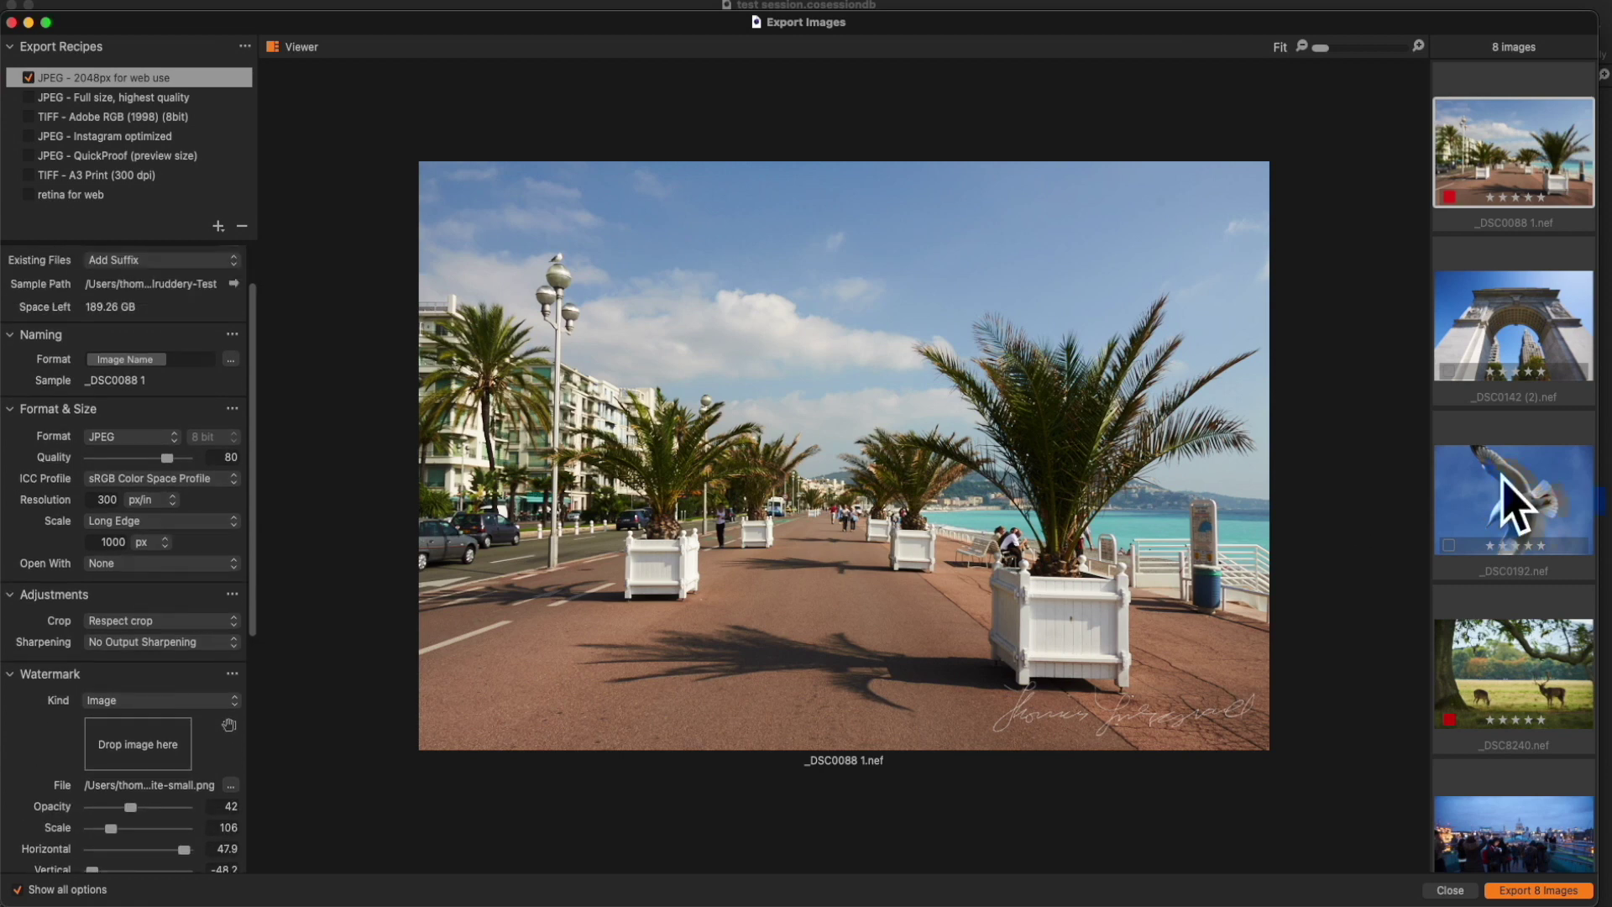
# Step: Review the images queued for export in both the single-image and grid previews, ending with DSCF0380.raf in the large preview
pyautogui.scroll(-7, 1507, 482)
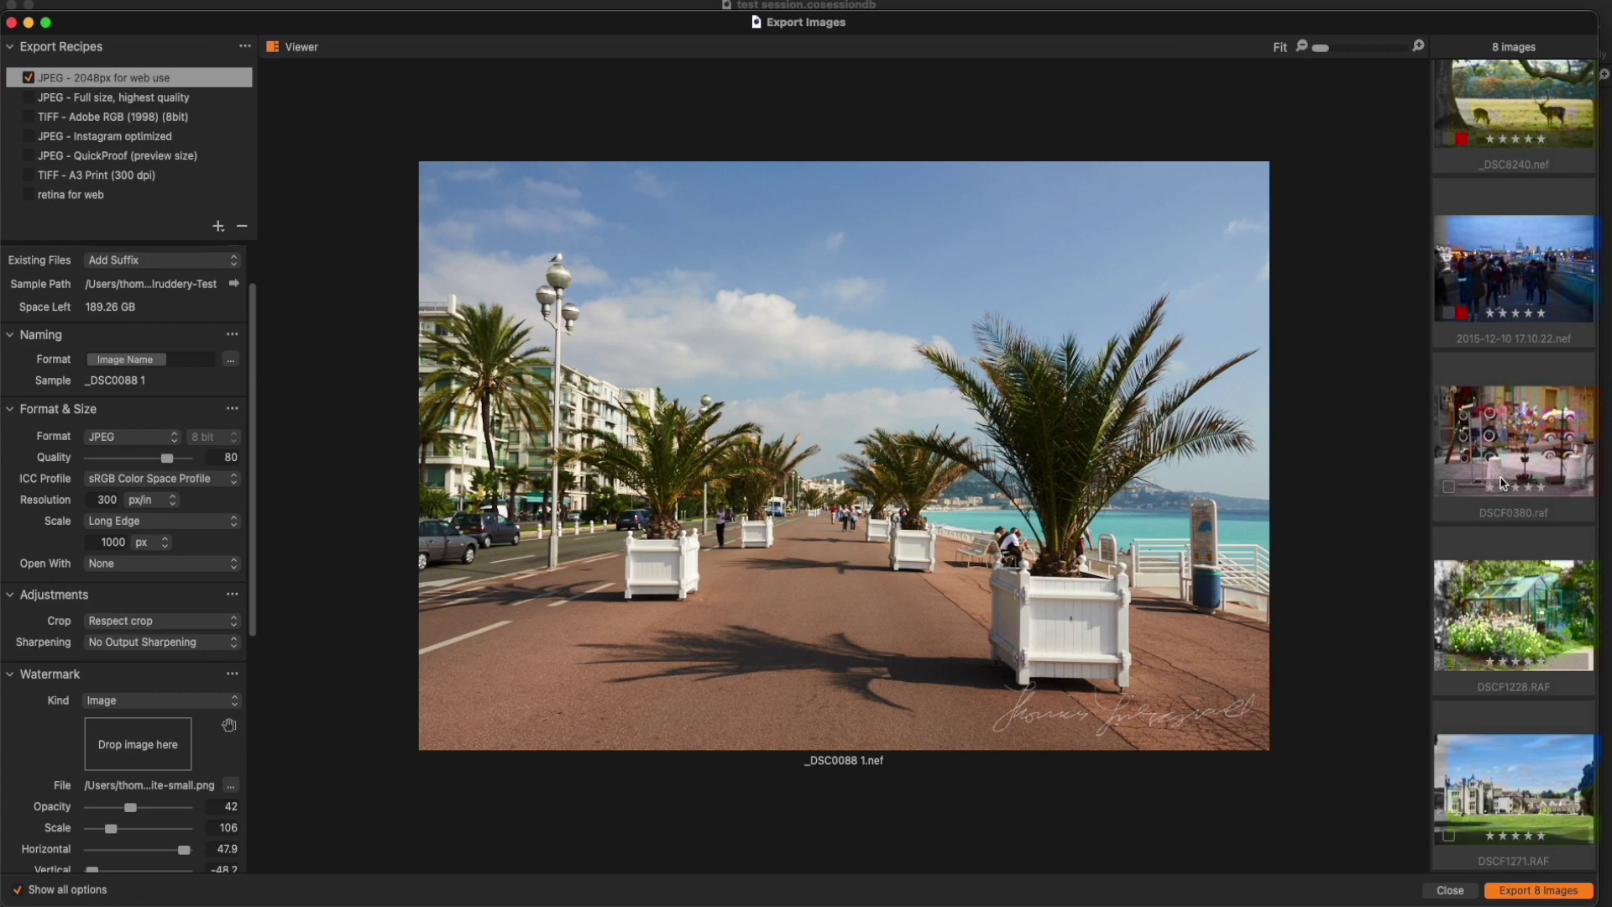
pyautogui.scroll(7, 1503, 483)
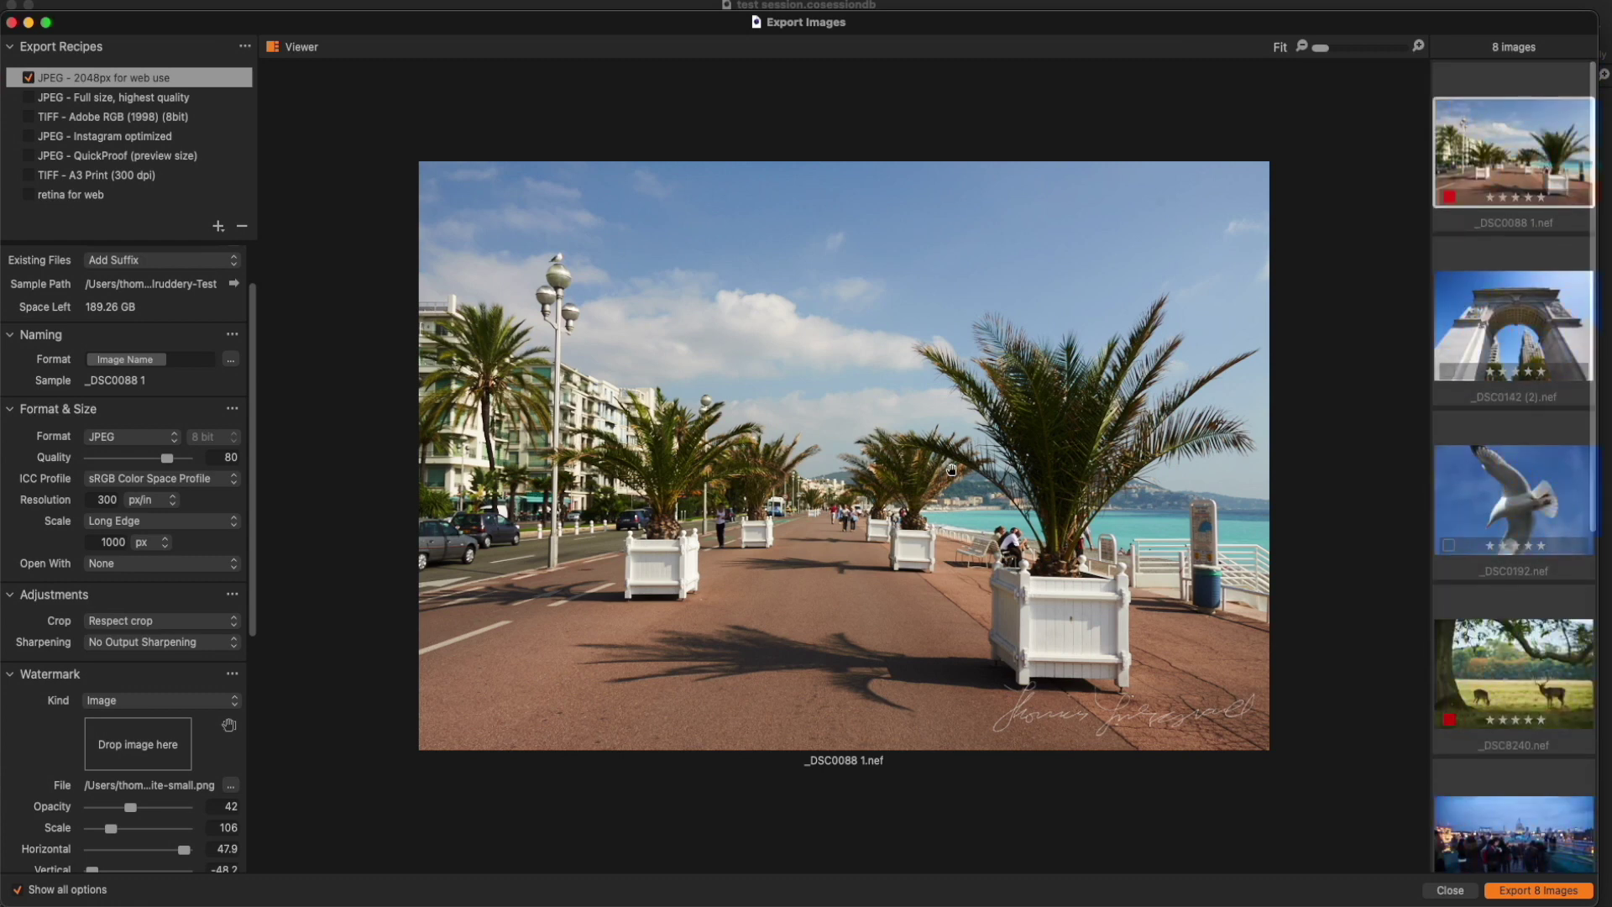
pyautogui.doubleClick(951, 468)
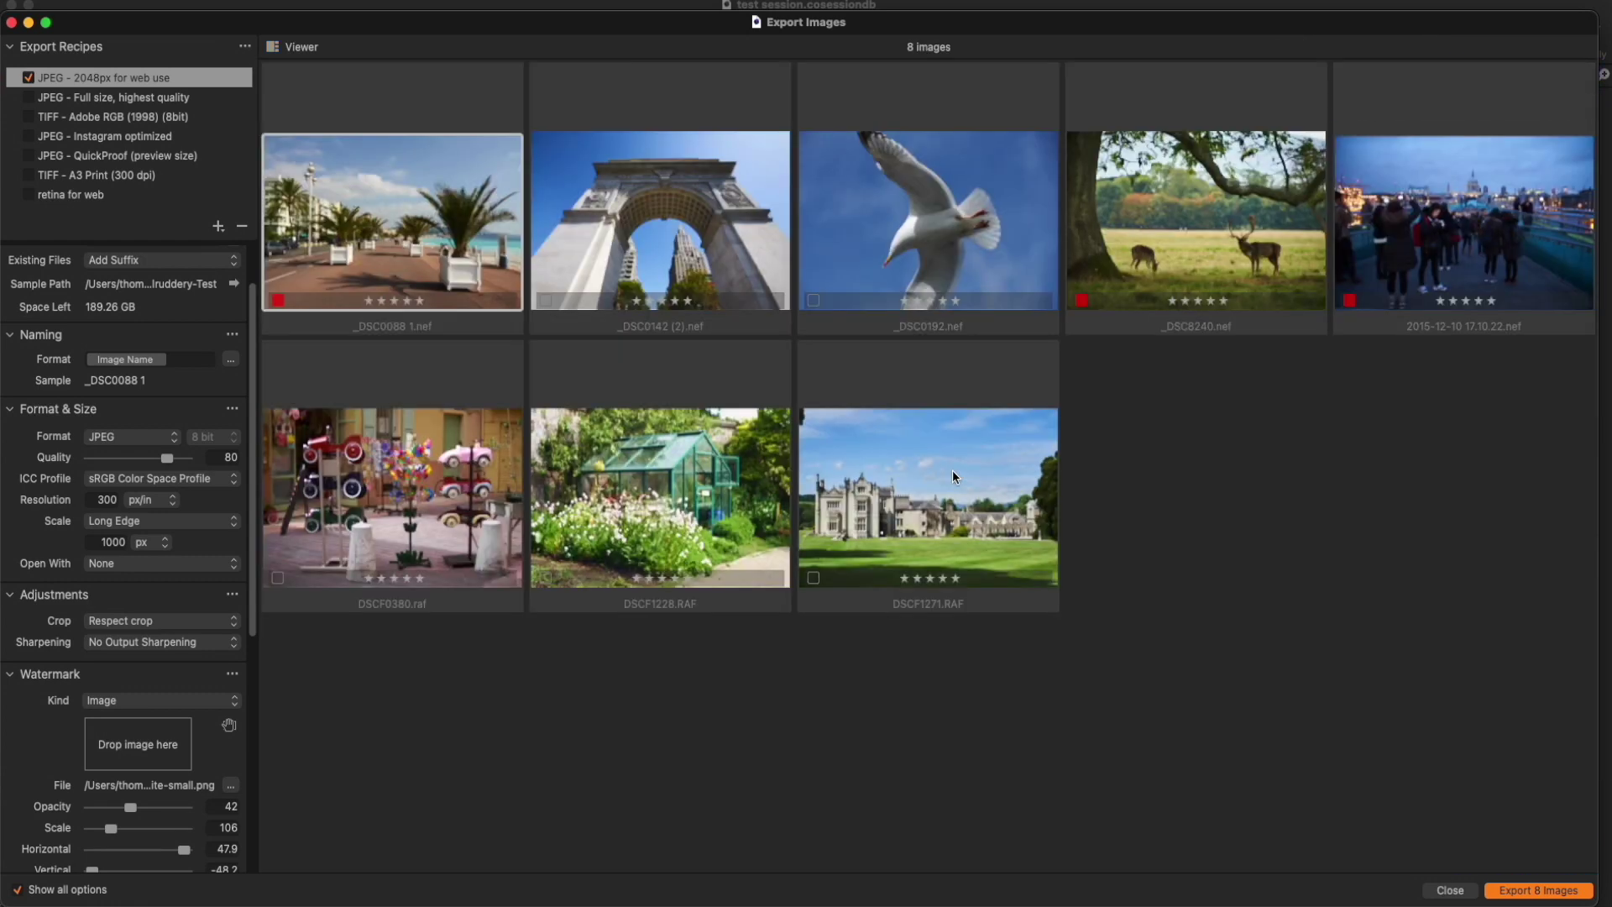
pyautogui.doubleClick(952, 470)
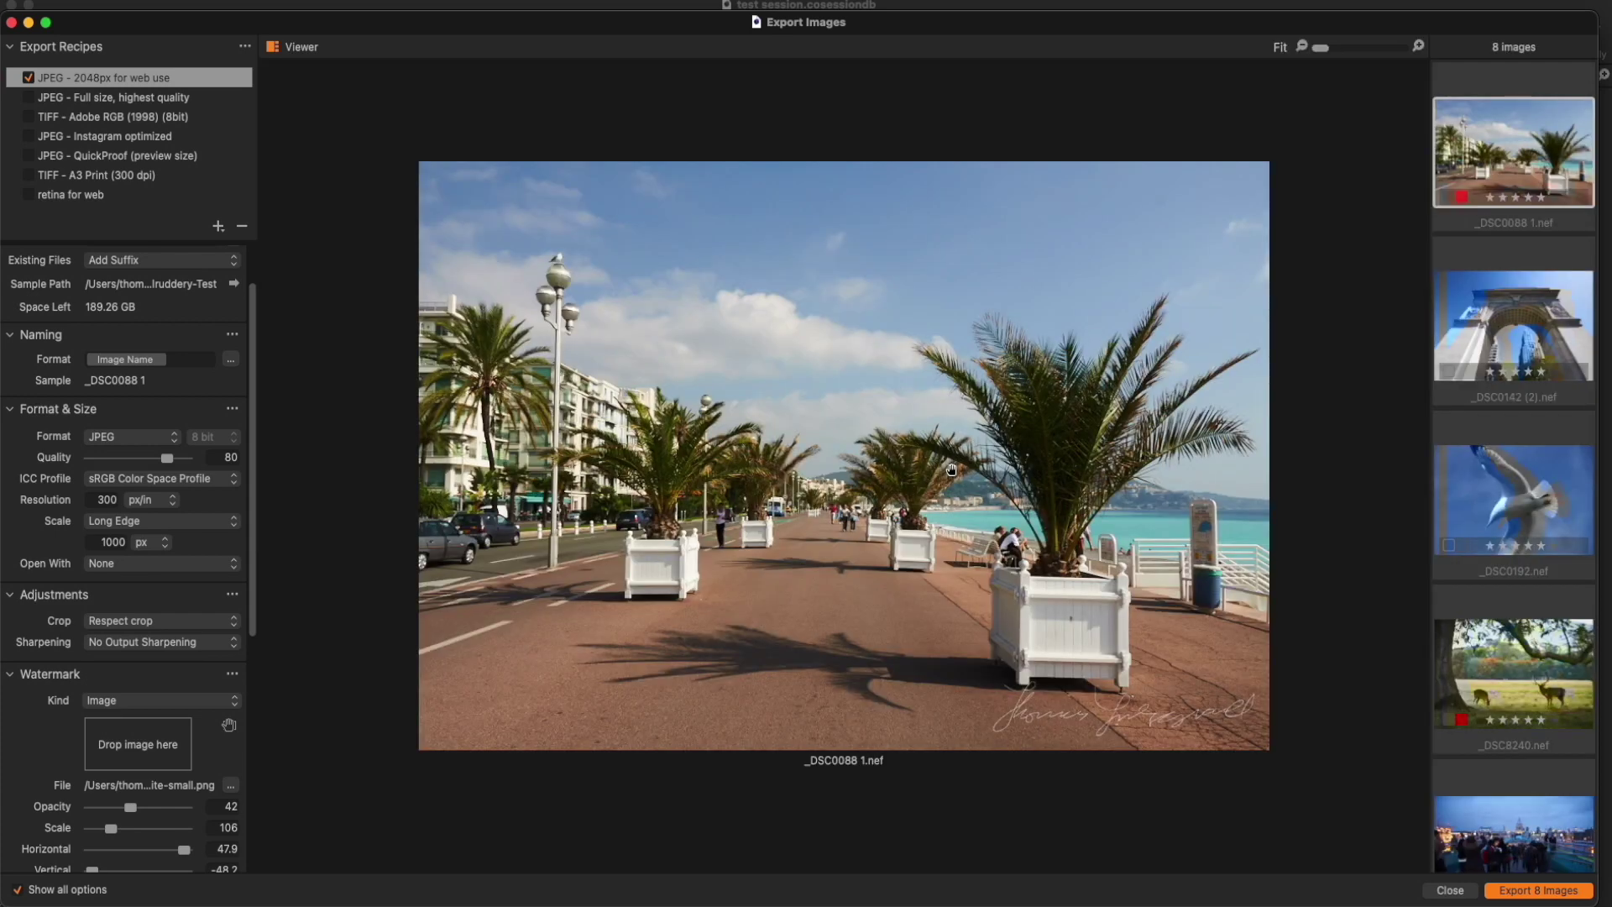
pyautogui.doubleClick(951, 469)
pyautogui.doubleClick(951, 469)
pyautogui.doubleClick(951, 468)
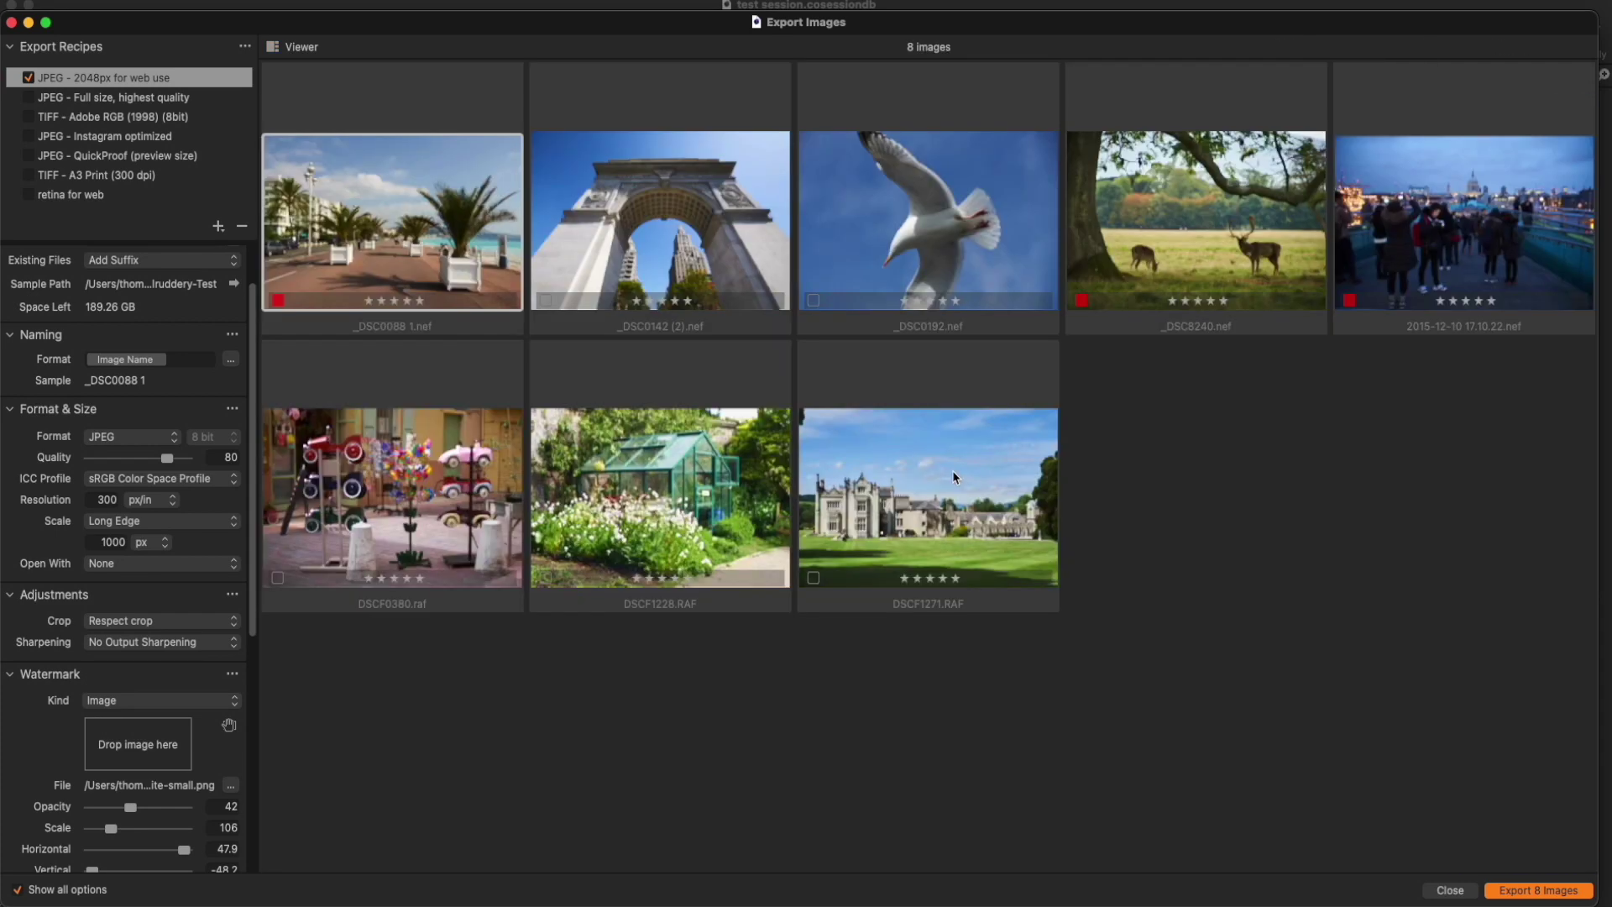
pyautogui.doubleClick(464, 485)
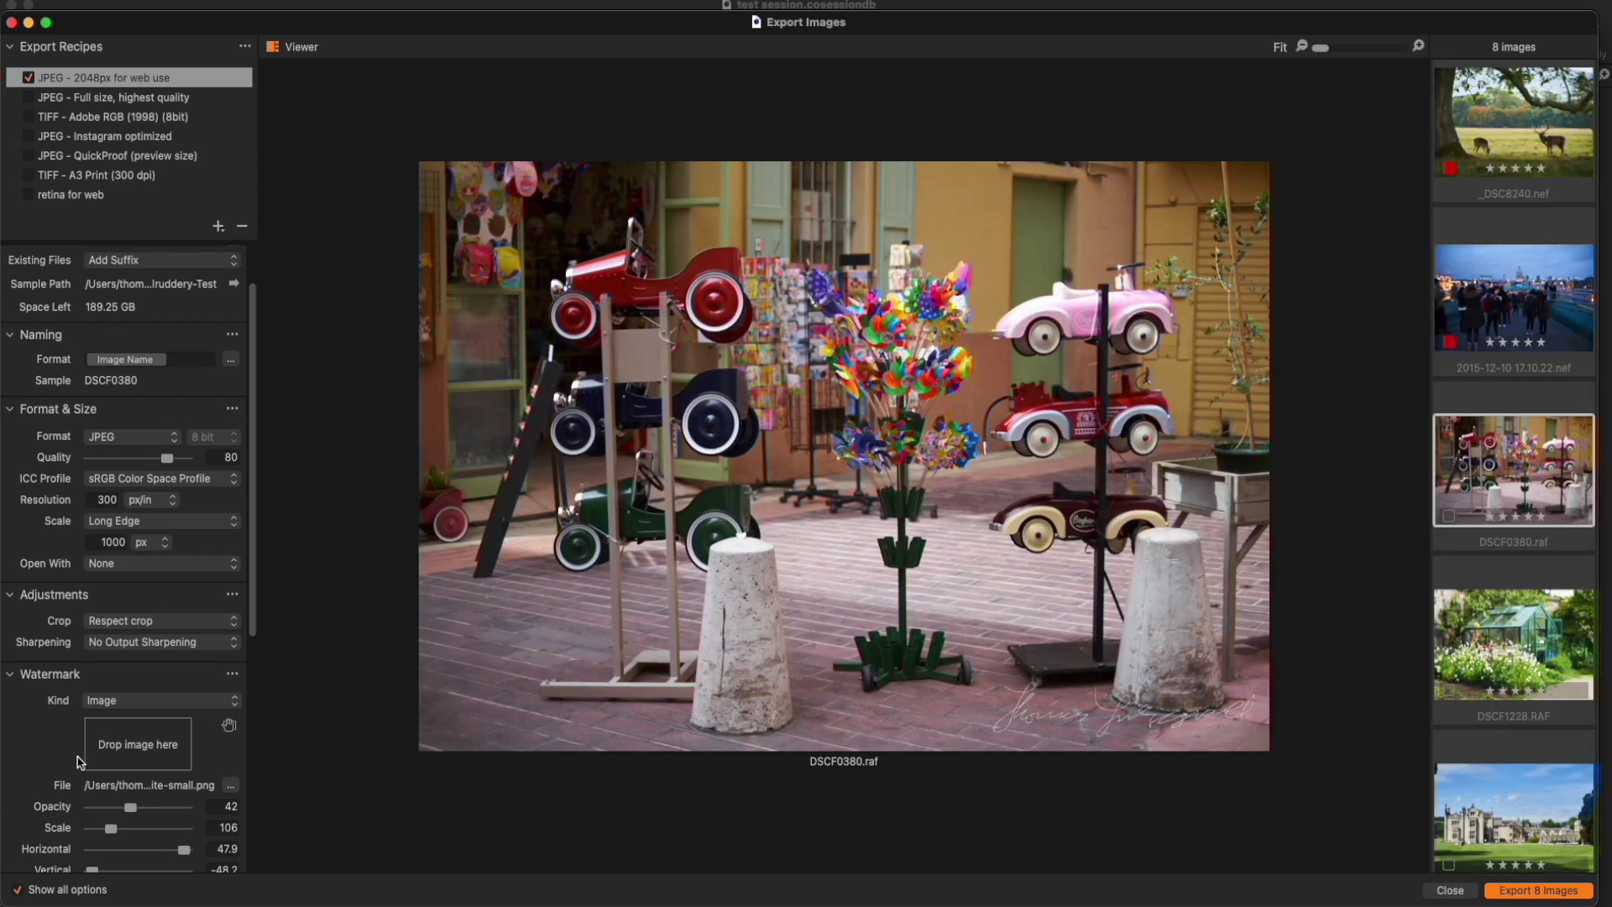
# Step: Set the recipe's long edge to 1800 px and its JPEG quality to 82
pyautogui.click(109, 543)
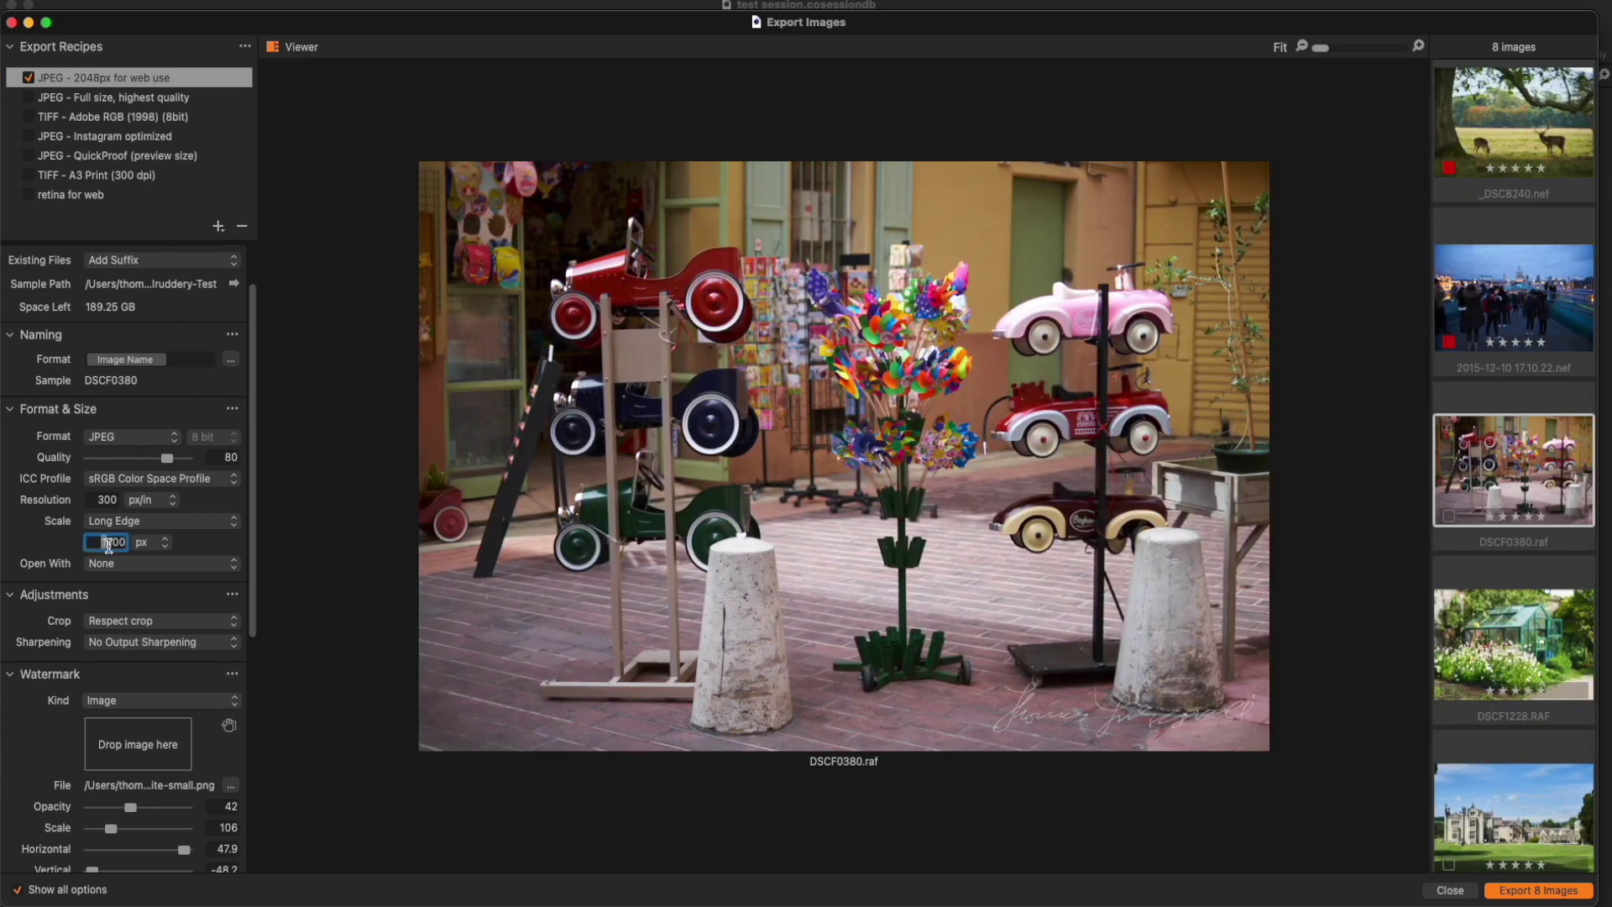
pyautogui.write('18000')
pyautogui.press('BackSpace')
pyautogui.press('Return')
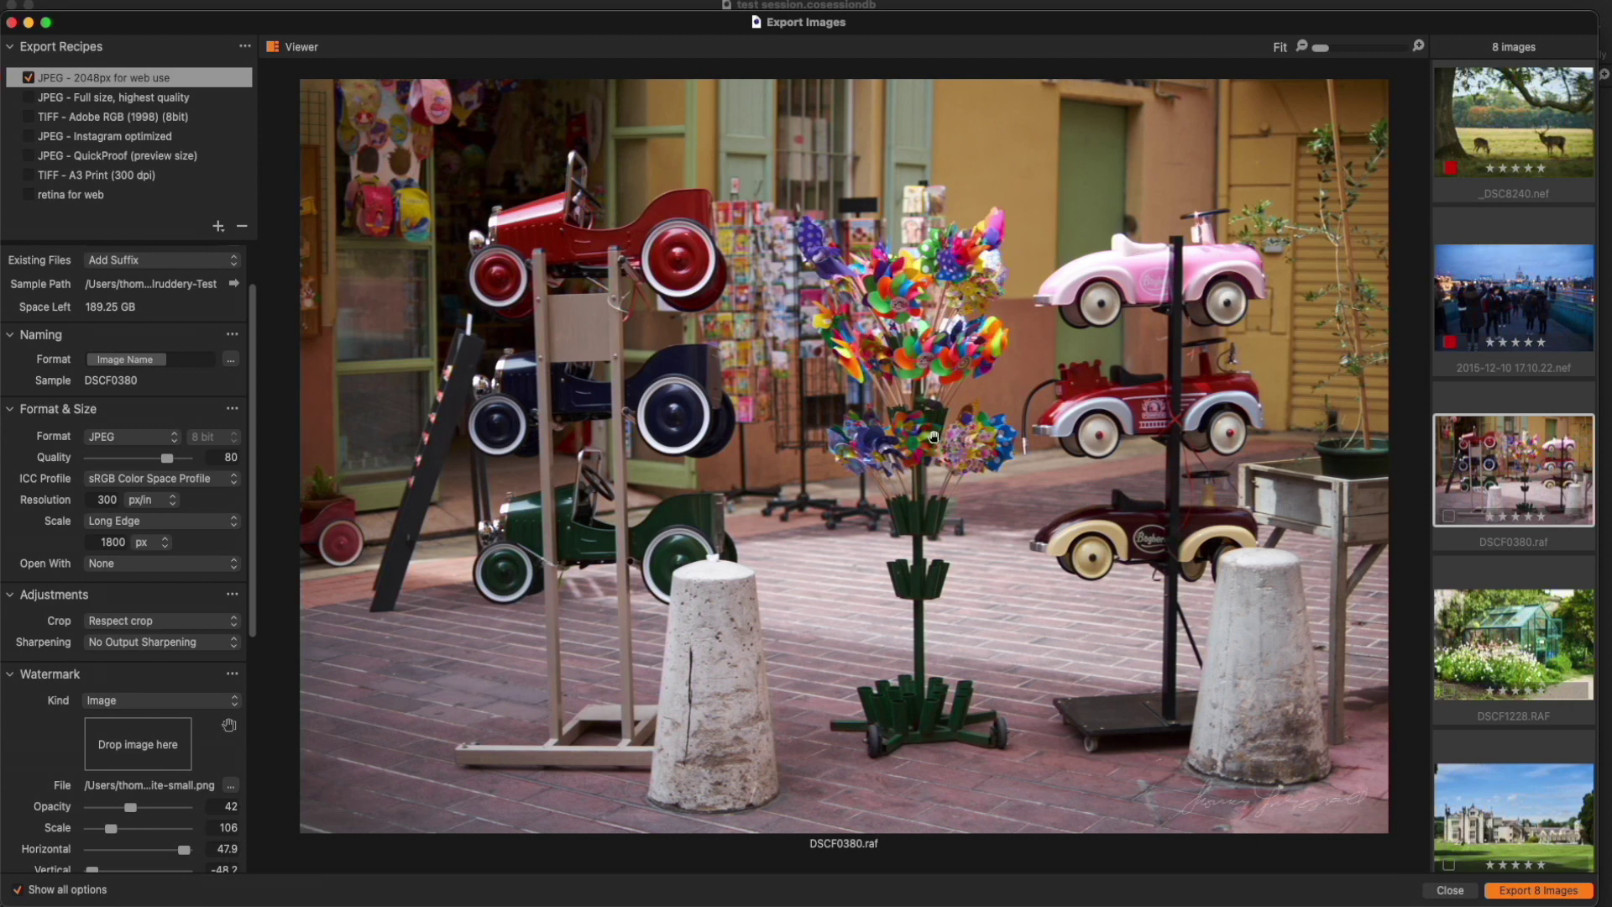
pyautogui.moveTo(167, 458); pyautogui.dragTo(169, 458)
# Step: Make all ICC profiles available for the recipe and set its ICC profile to EW-GRAY22
pyautogui.click(122, 486)
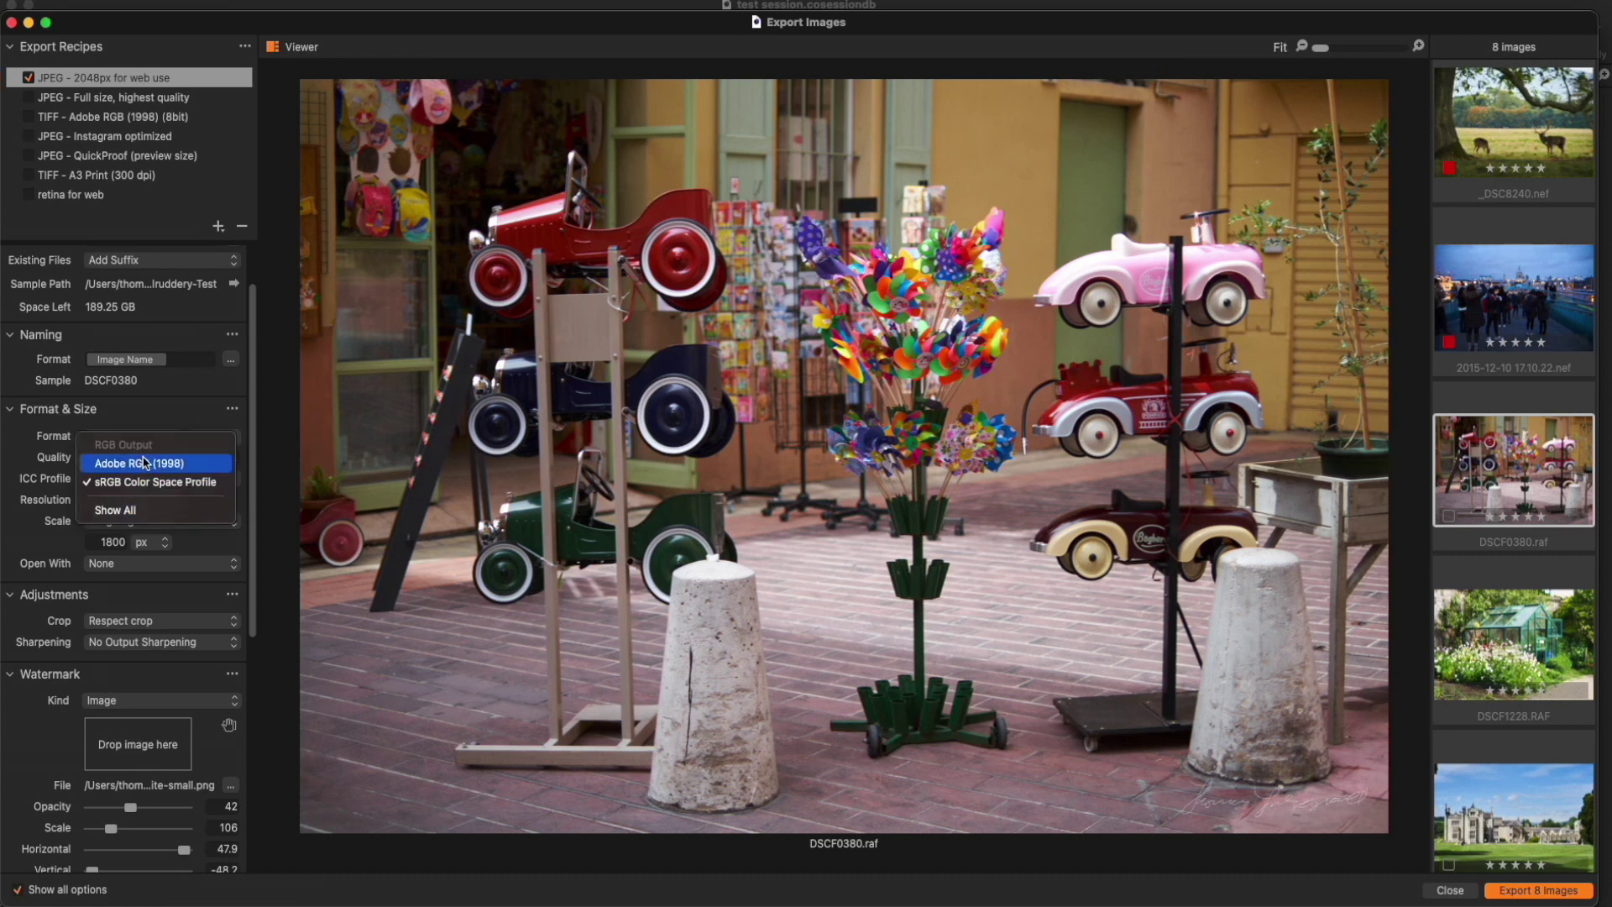
pyautogui.click(126, 509)
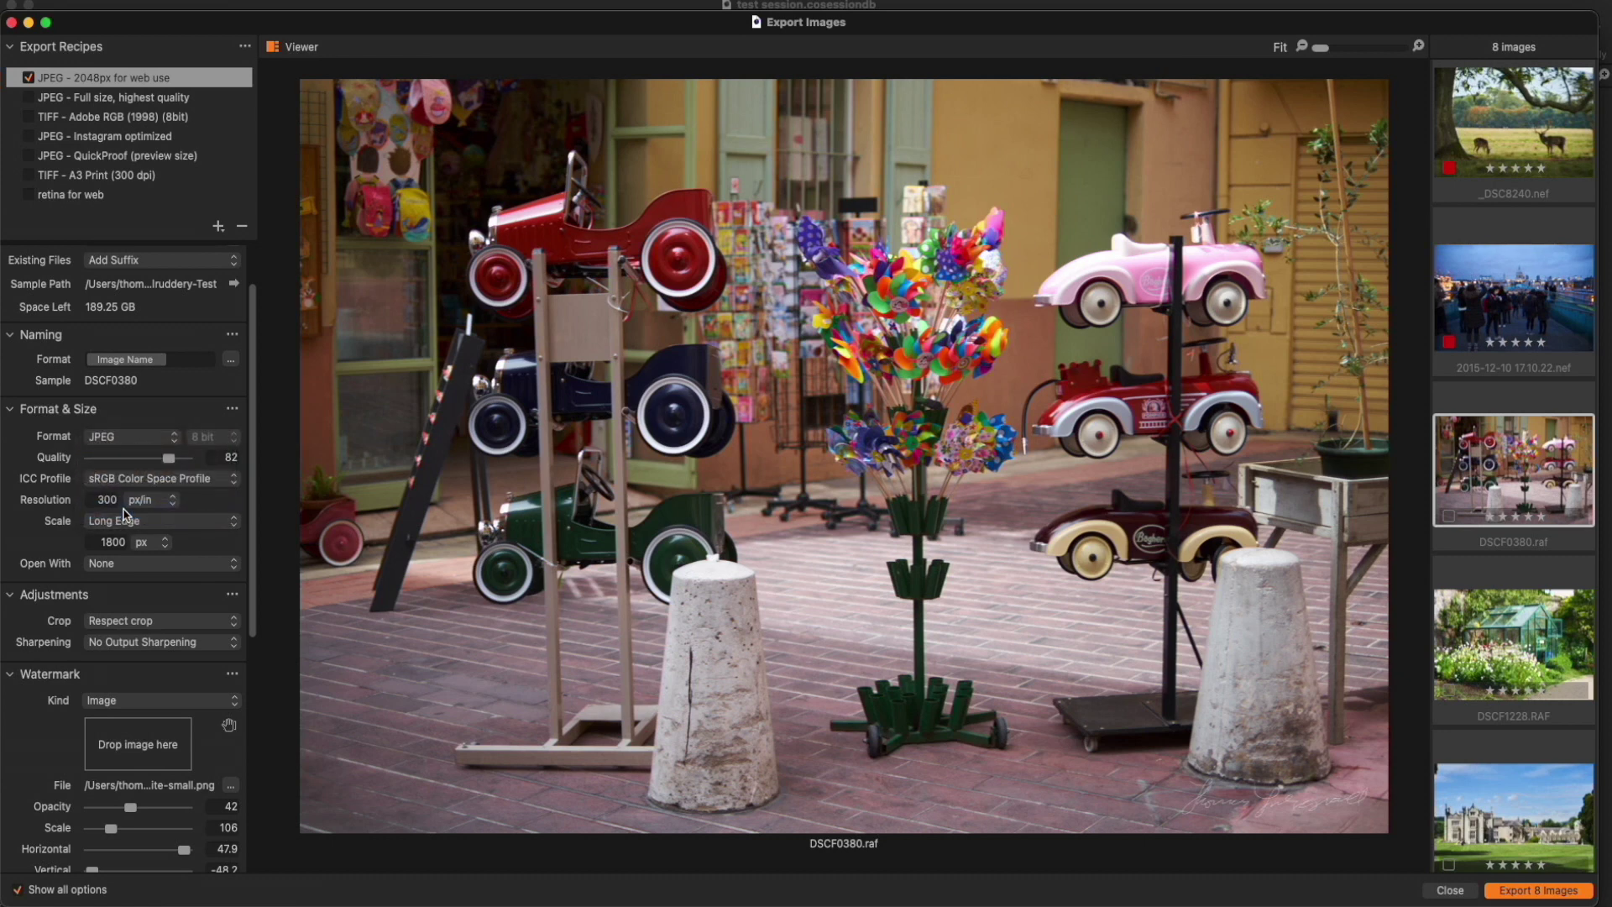
pyautogui.click(193, 480)
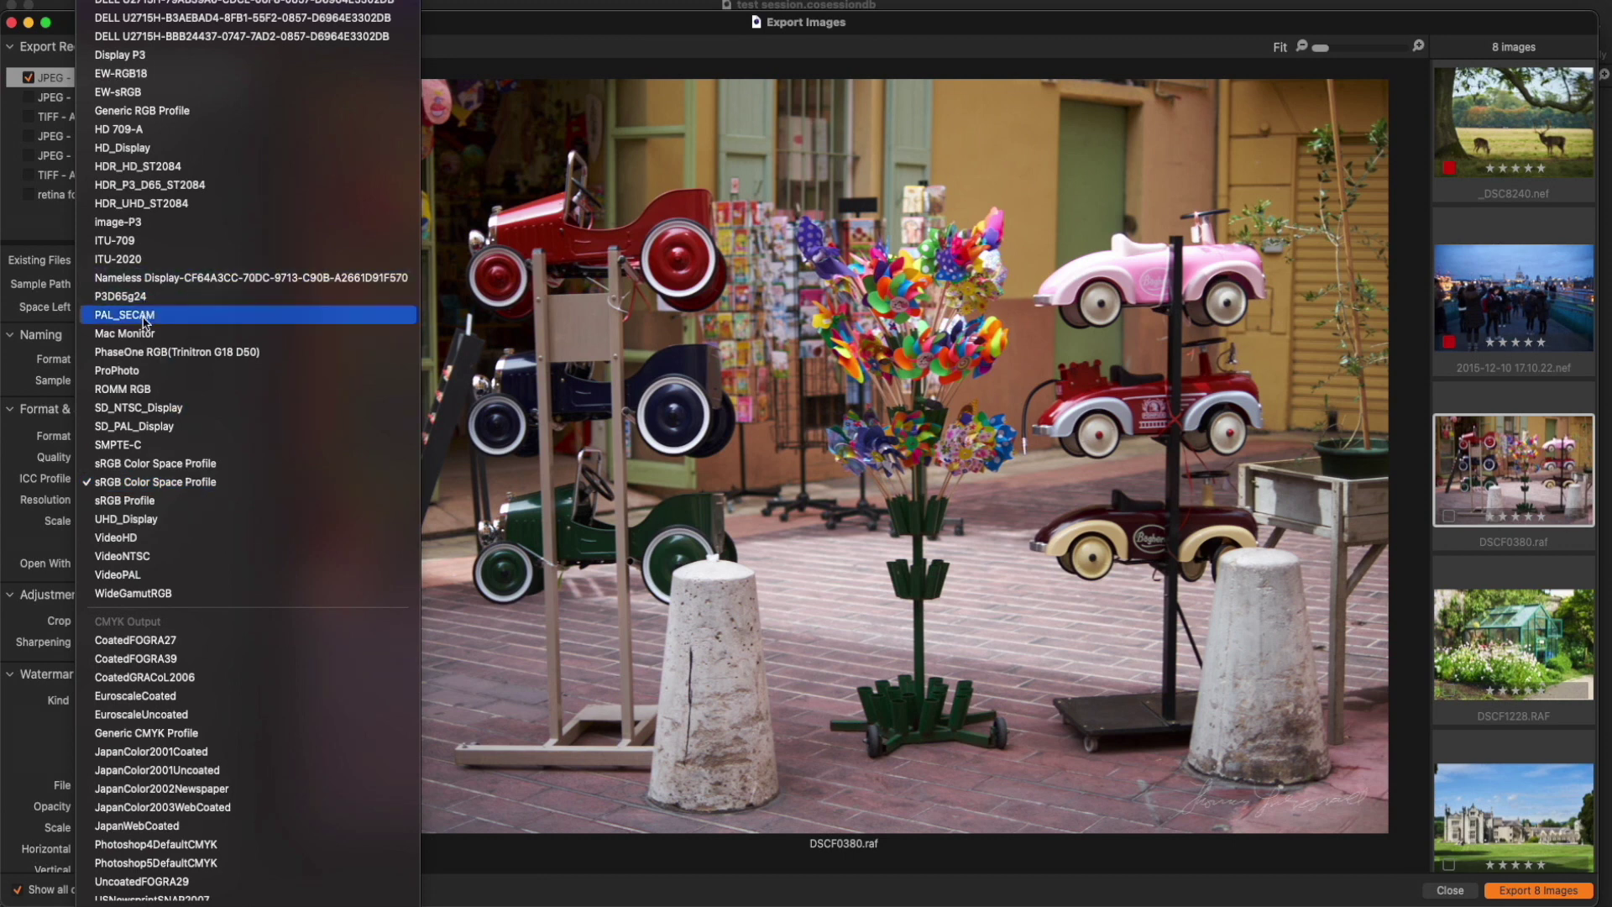
pyautogui.scroll(5, 138, 168)
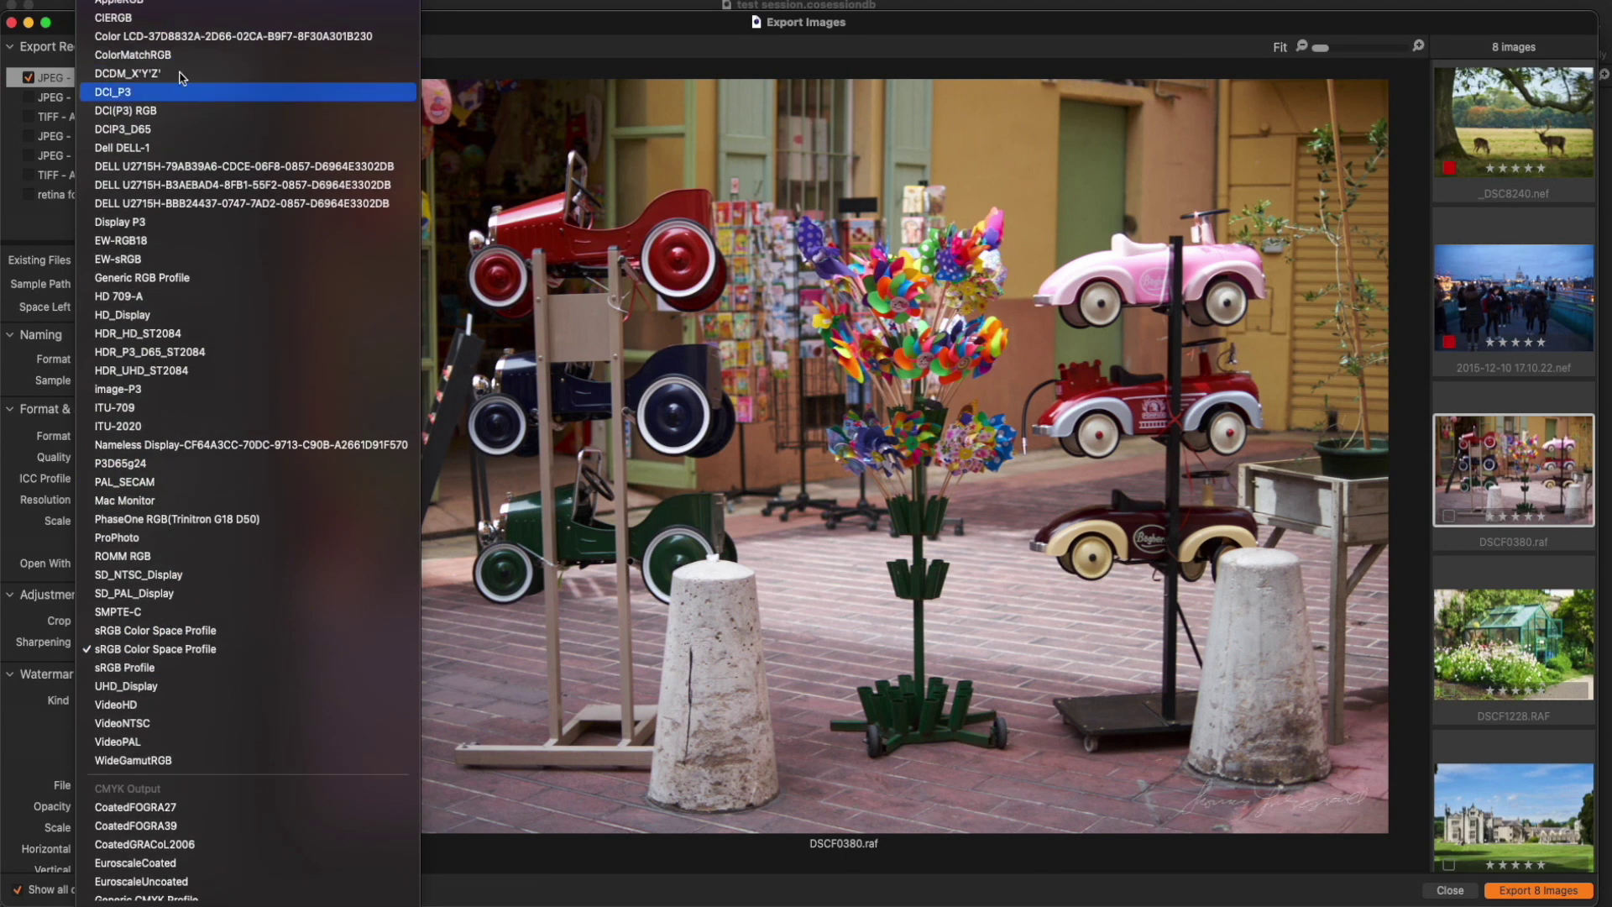
pyautogui.scroll(-3, 151, 873)
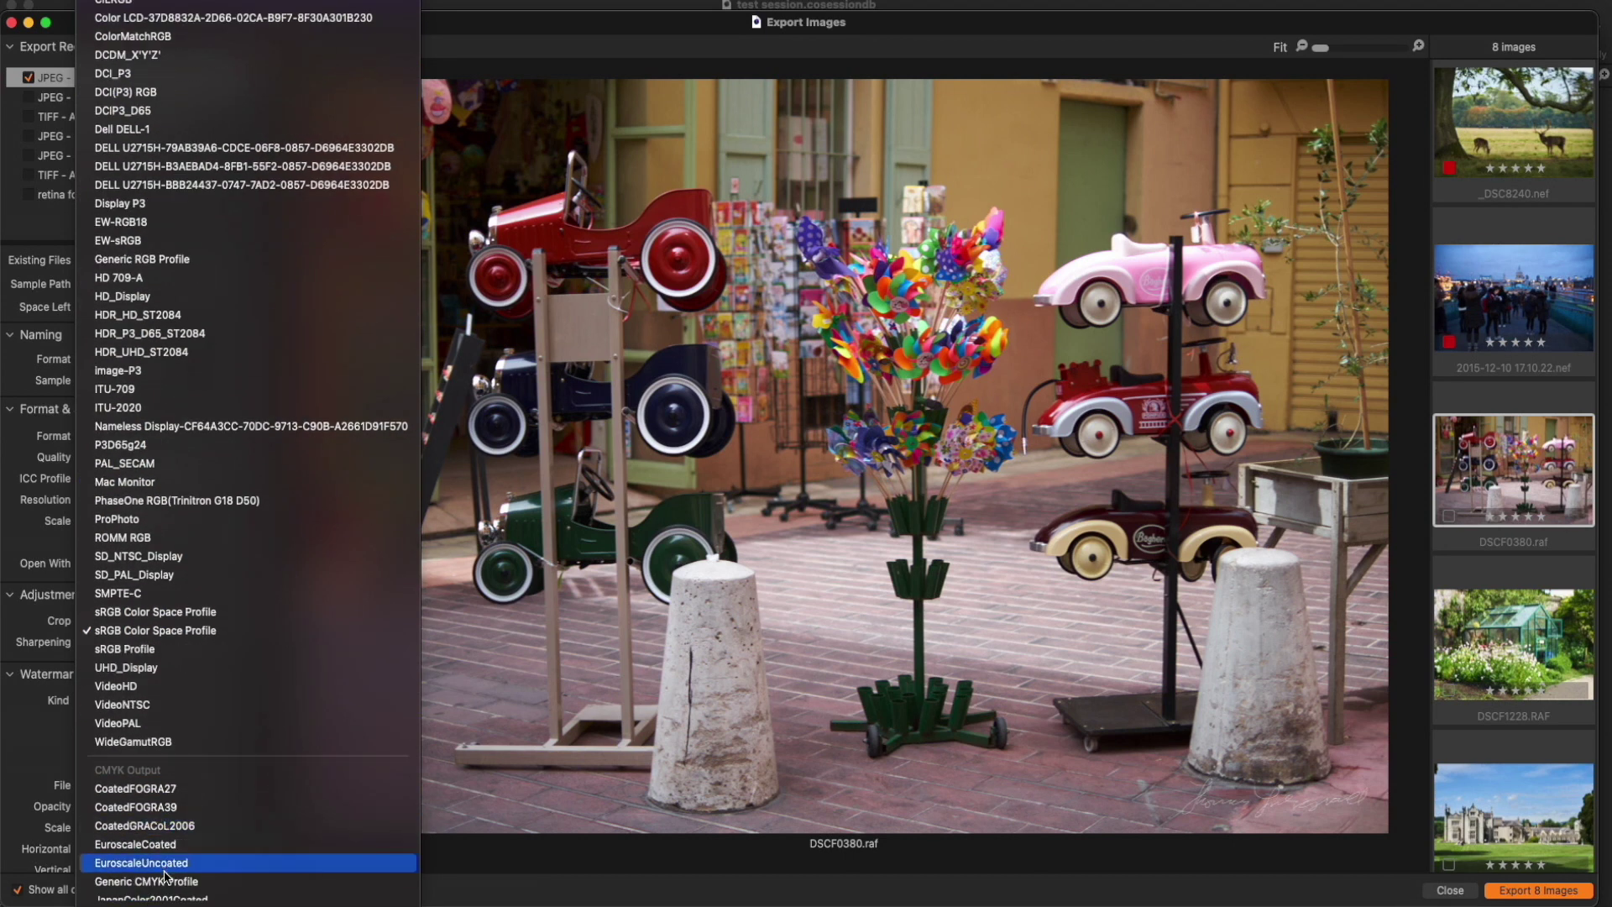
pyautogui.scroll(2, 144, 648)
pyautogui.scroll(6, 168, 59)
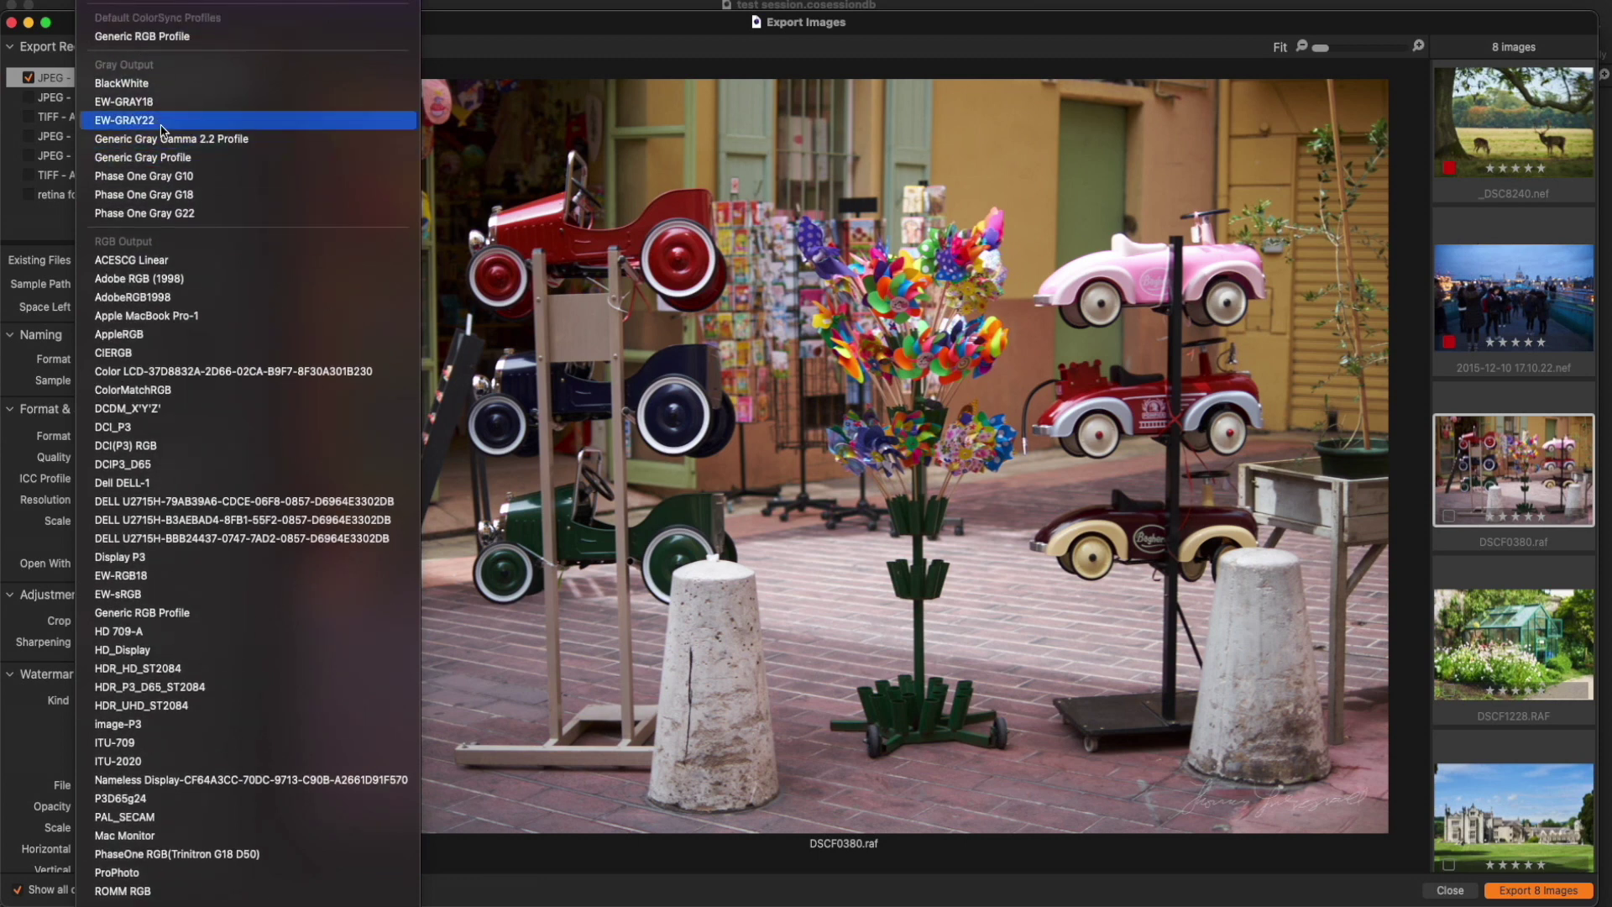
pyautogui.click(162, 120)
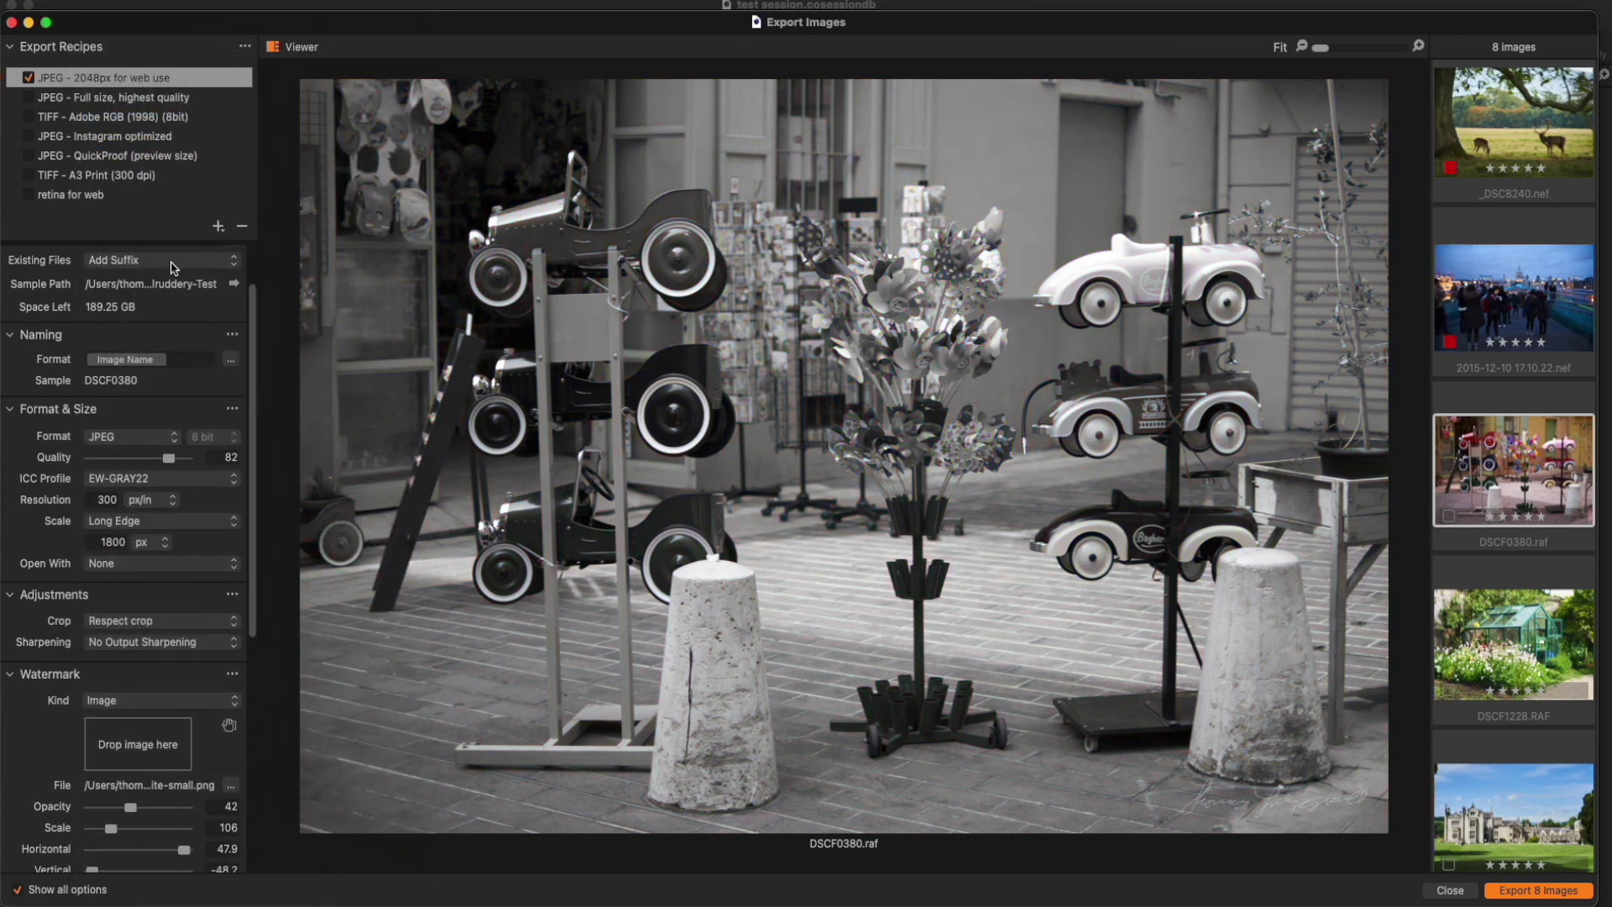
# Step: Change the recipe's ICC profile to Generic RGB Profile and close the export dialog without exporting
pyautogui.click(126, 478)
pyautogui.click(165, 400)
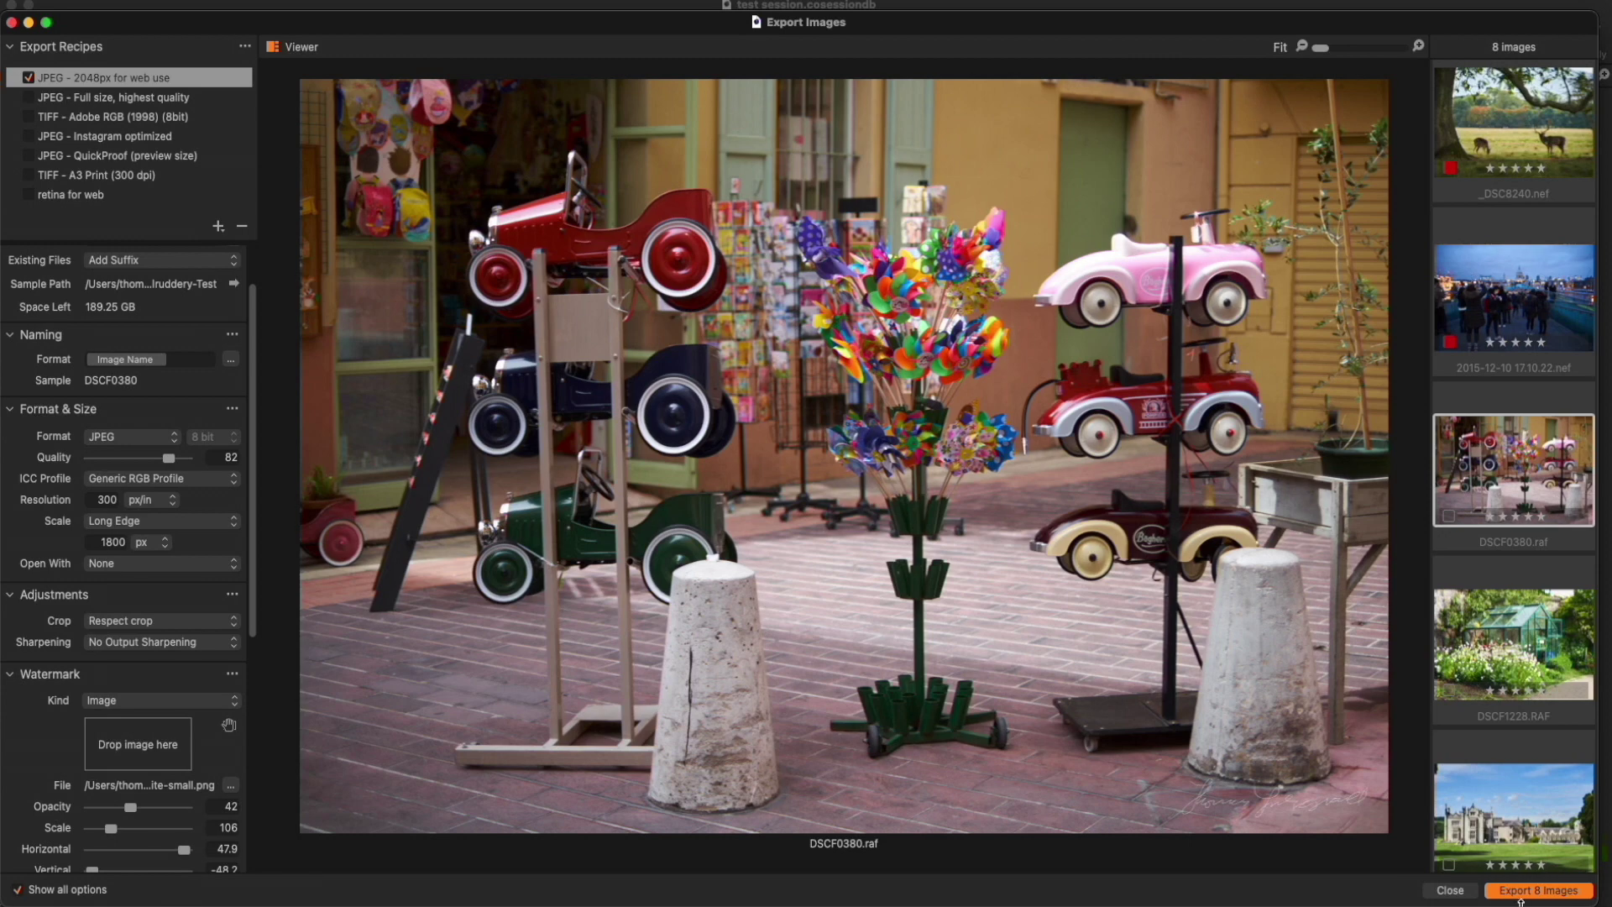
pyautogui.click(1449, 890)
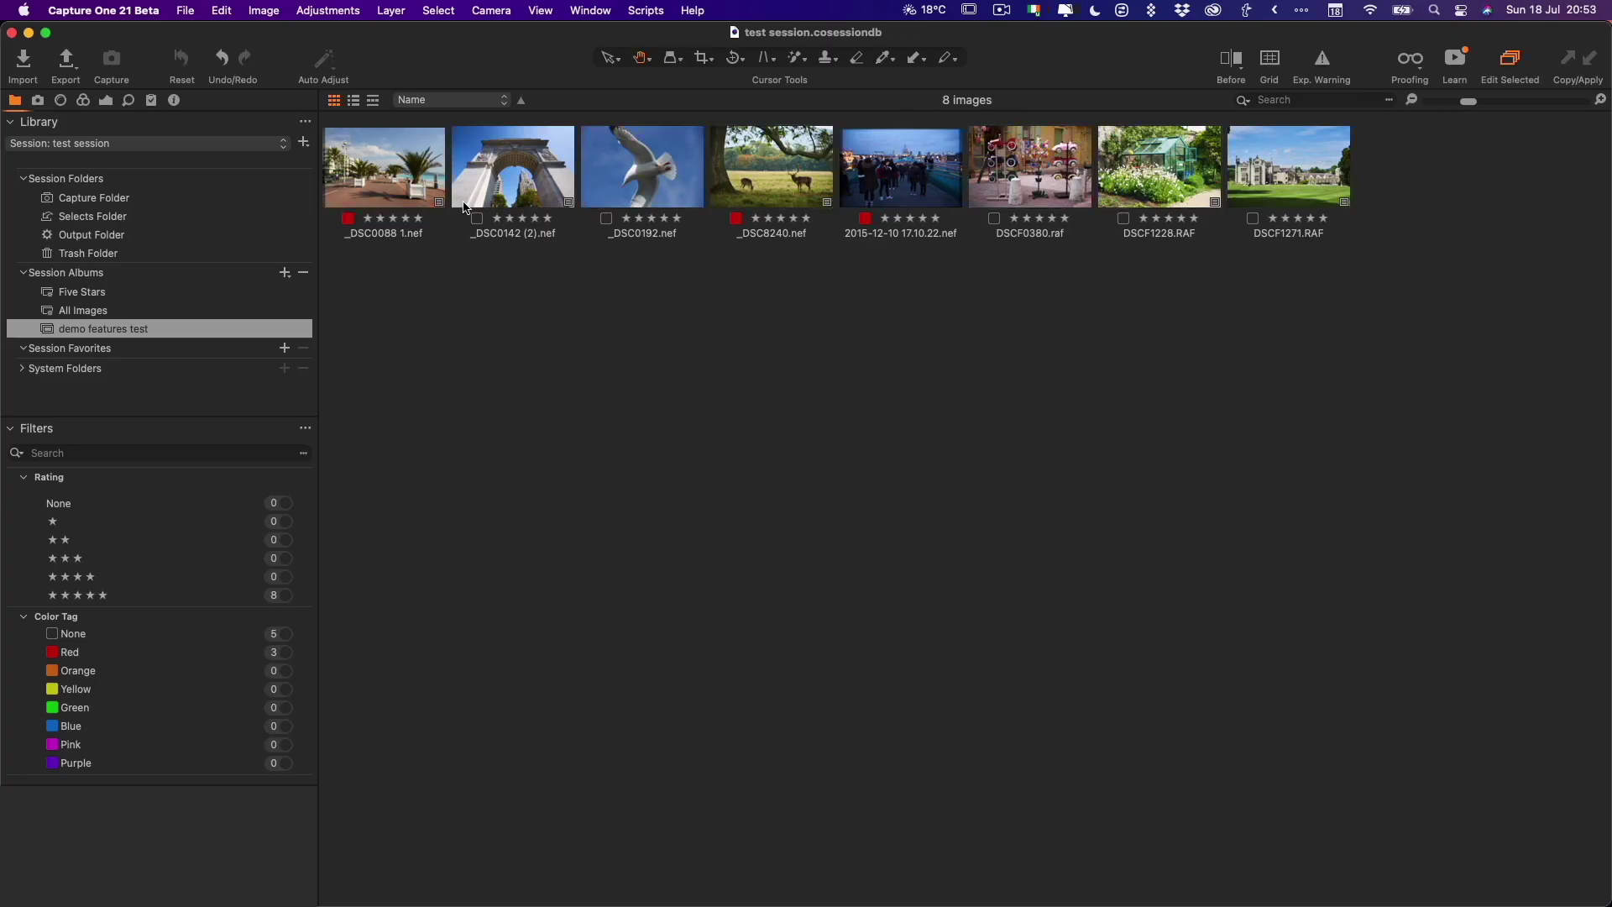
# Step: Examine the export, Edit With, Open With and Publish options available for _DSC0142 (2).nef, without choosing any
pyautogui.click(556, 185)
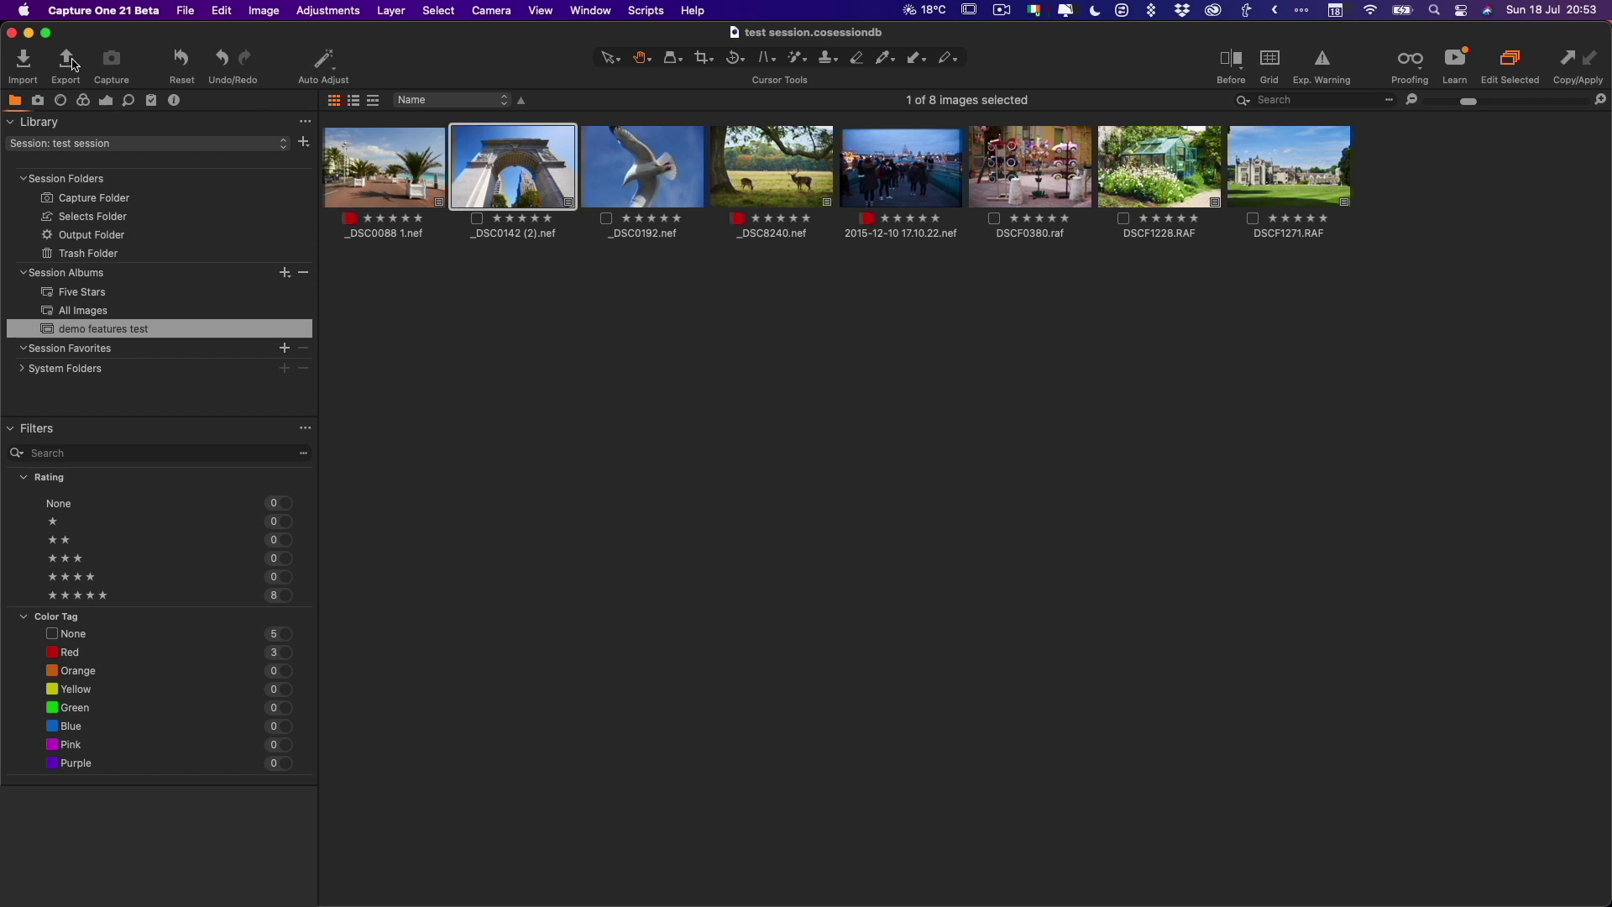
pyautogui.click(72, 62)
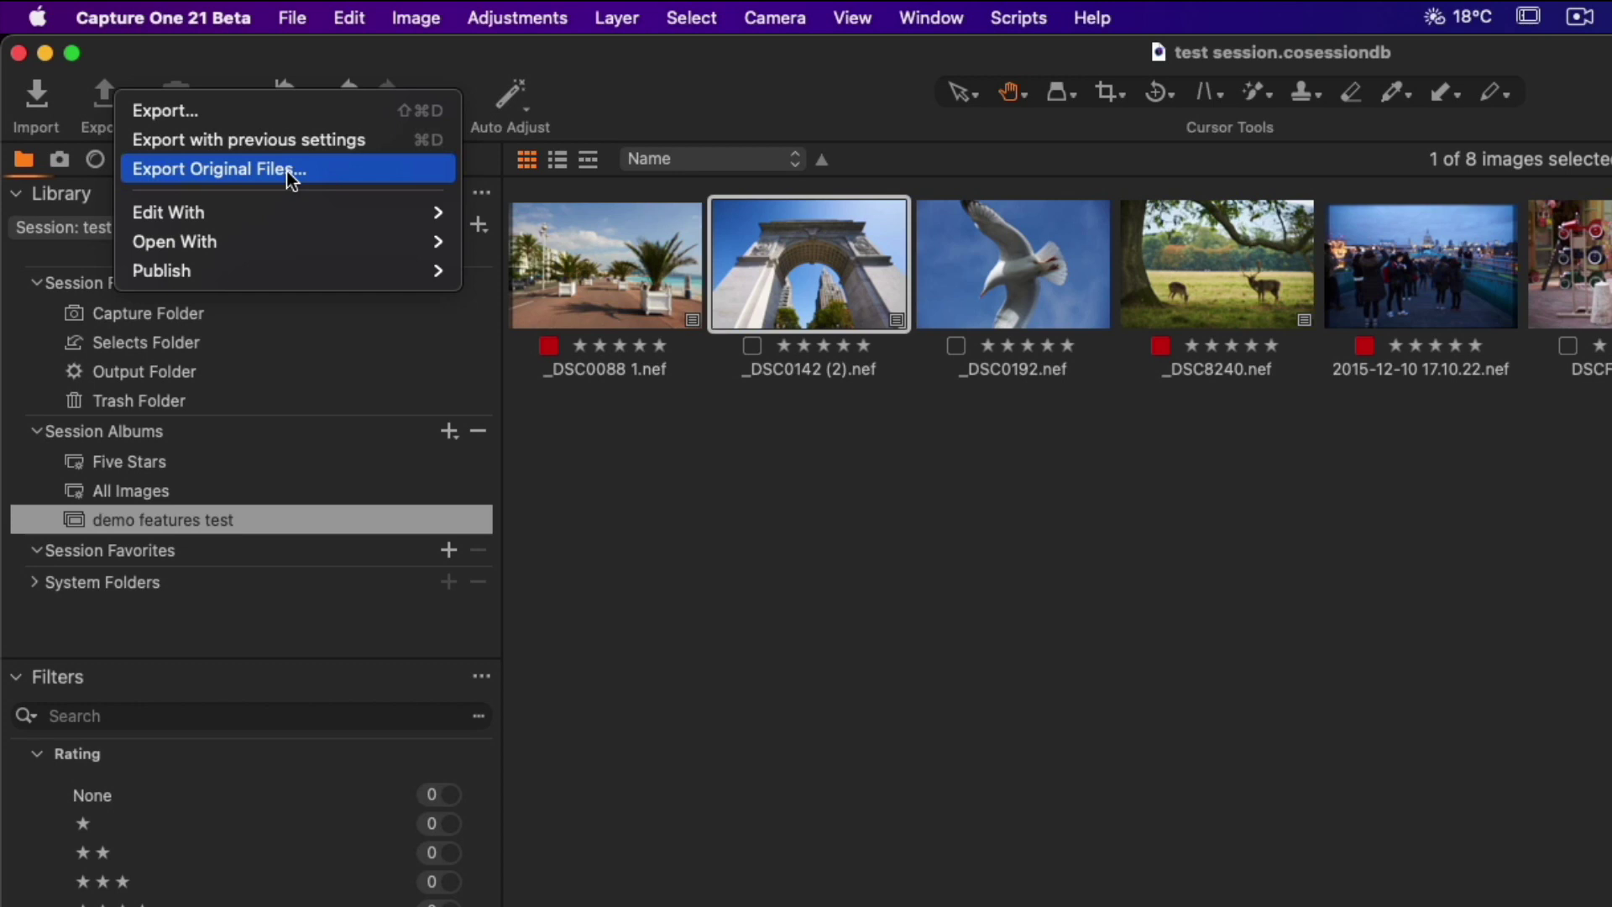
pyautogui.moveTo(277, 213)
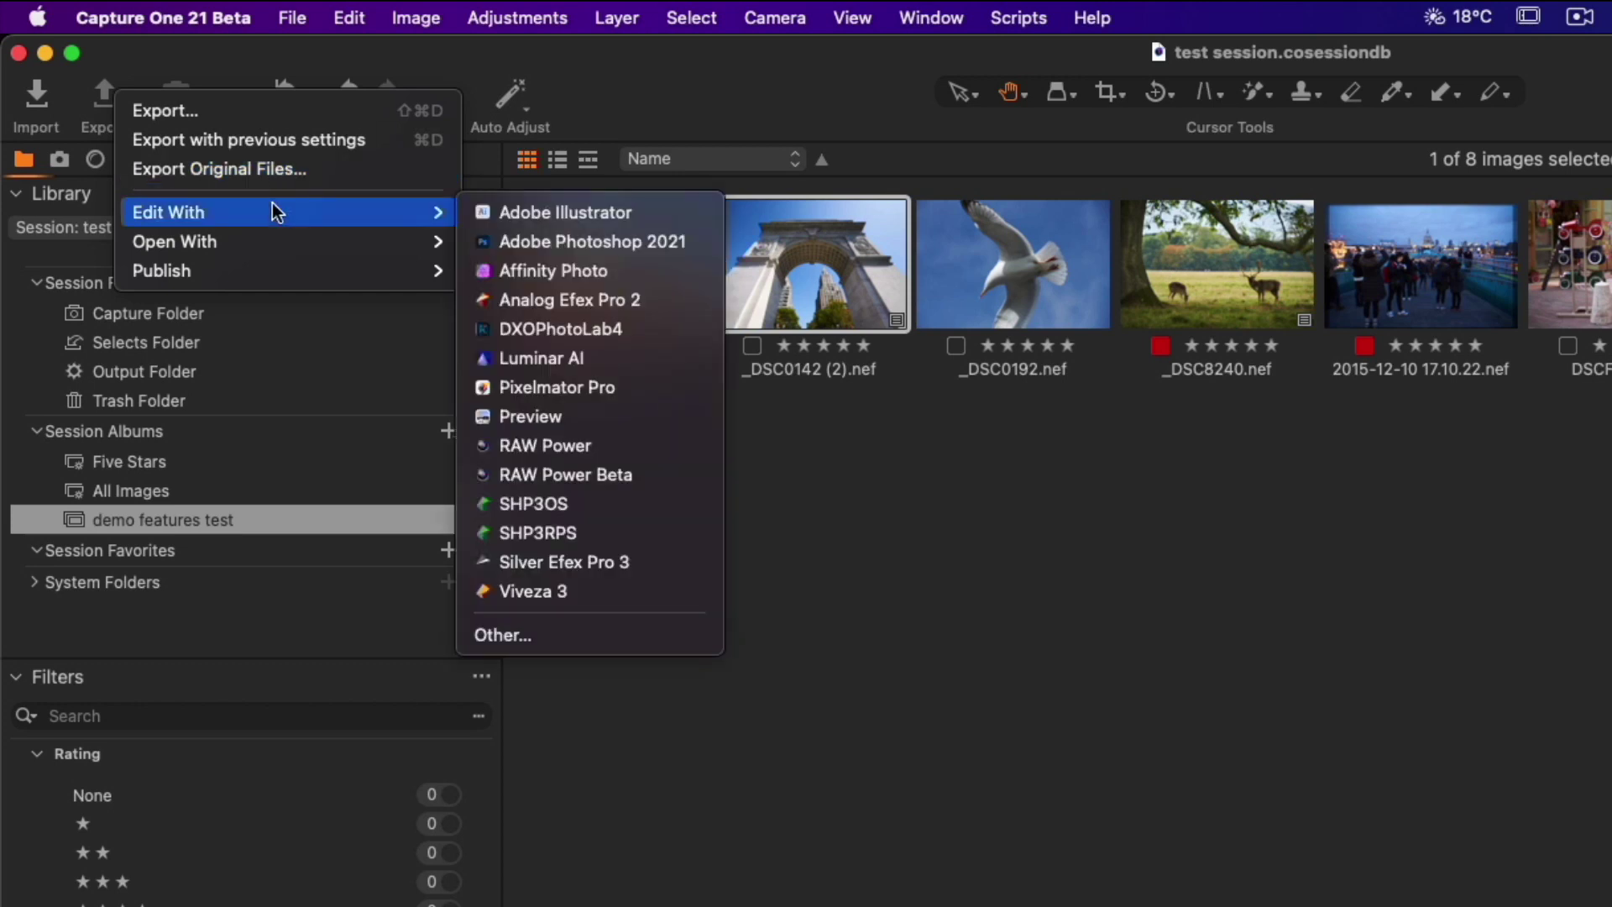
pyautogui.moveTo(270, 243)
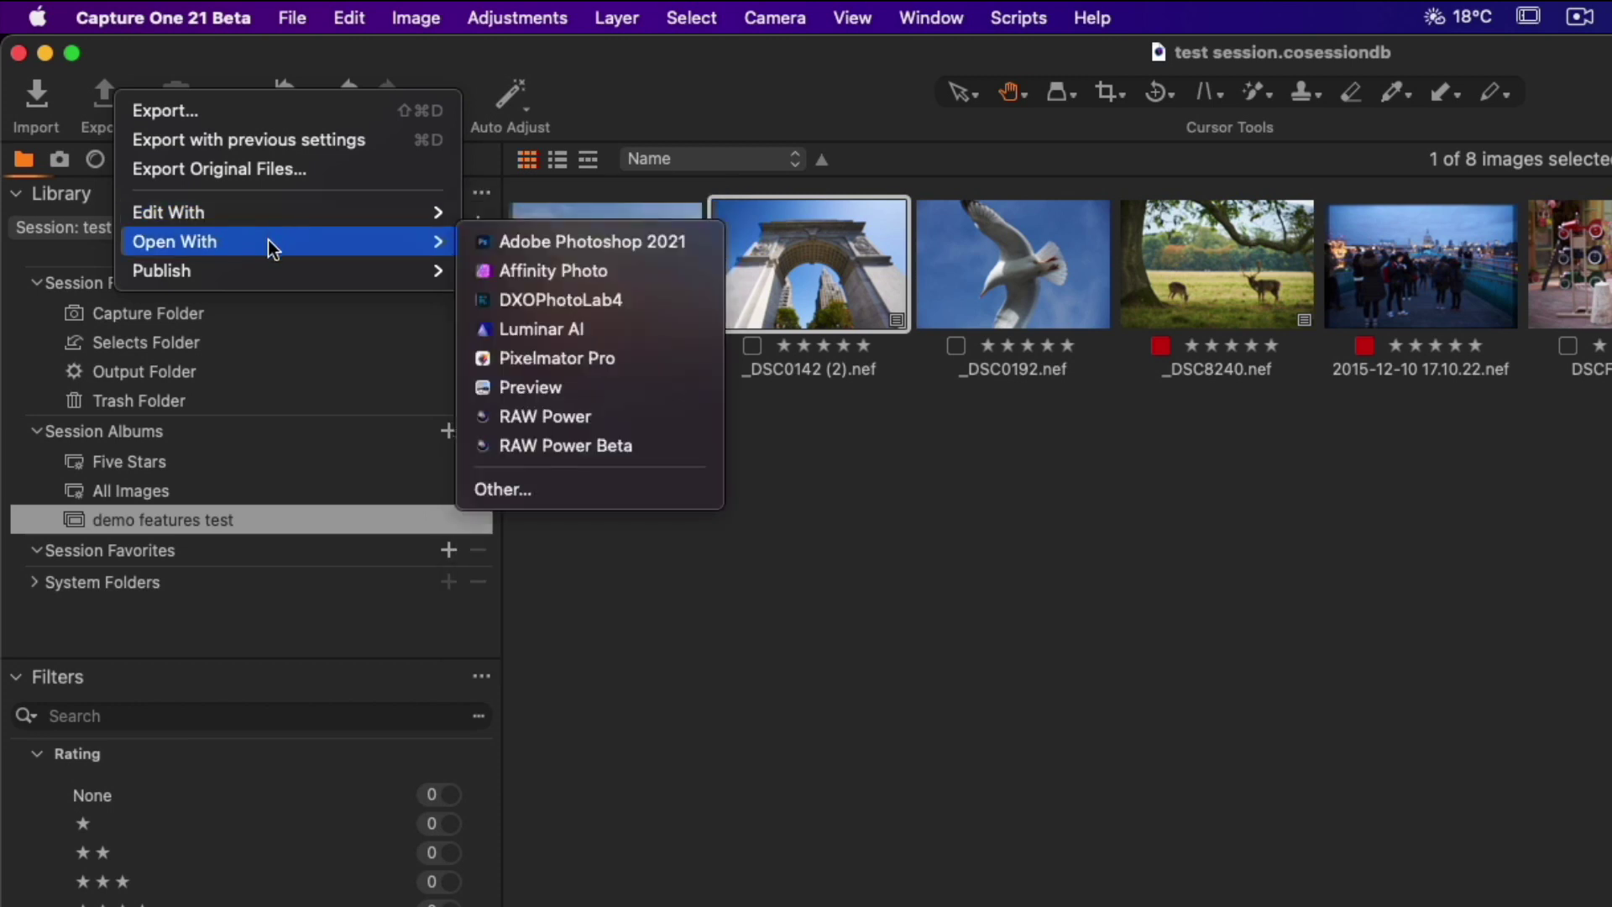
pyautogui.moveTo(273, 280)
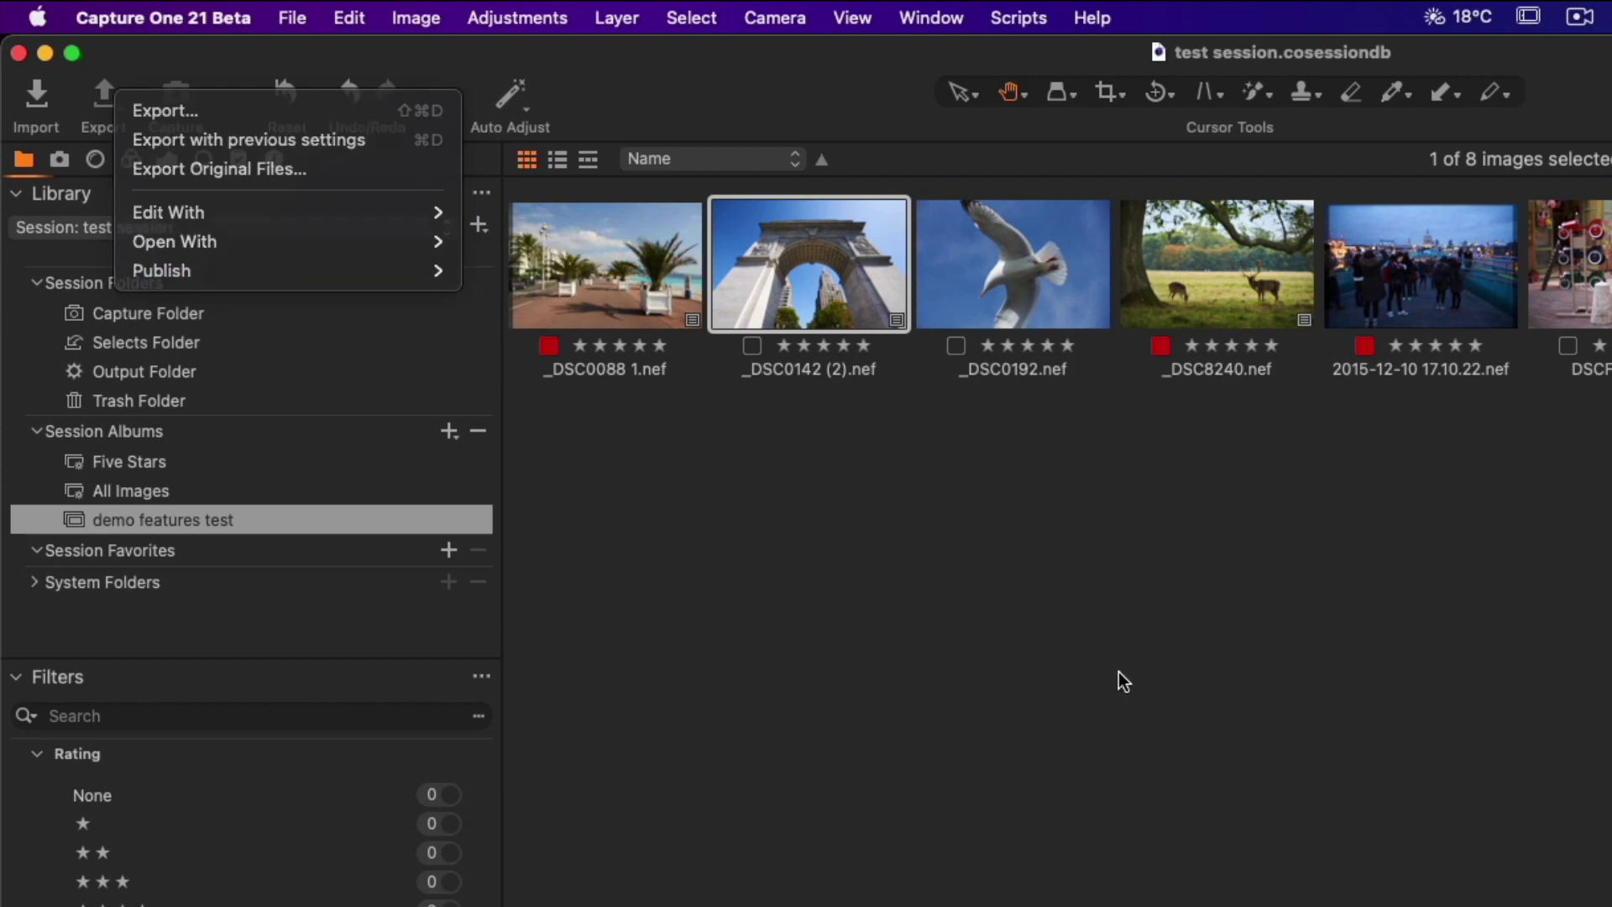
pyautogui.click(748, 619)
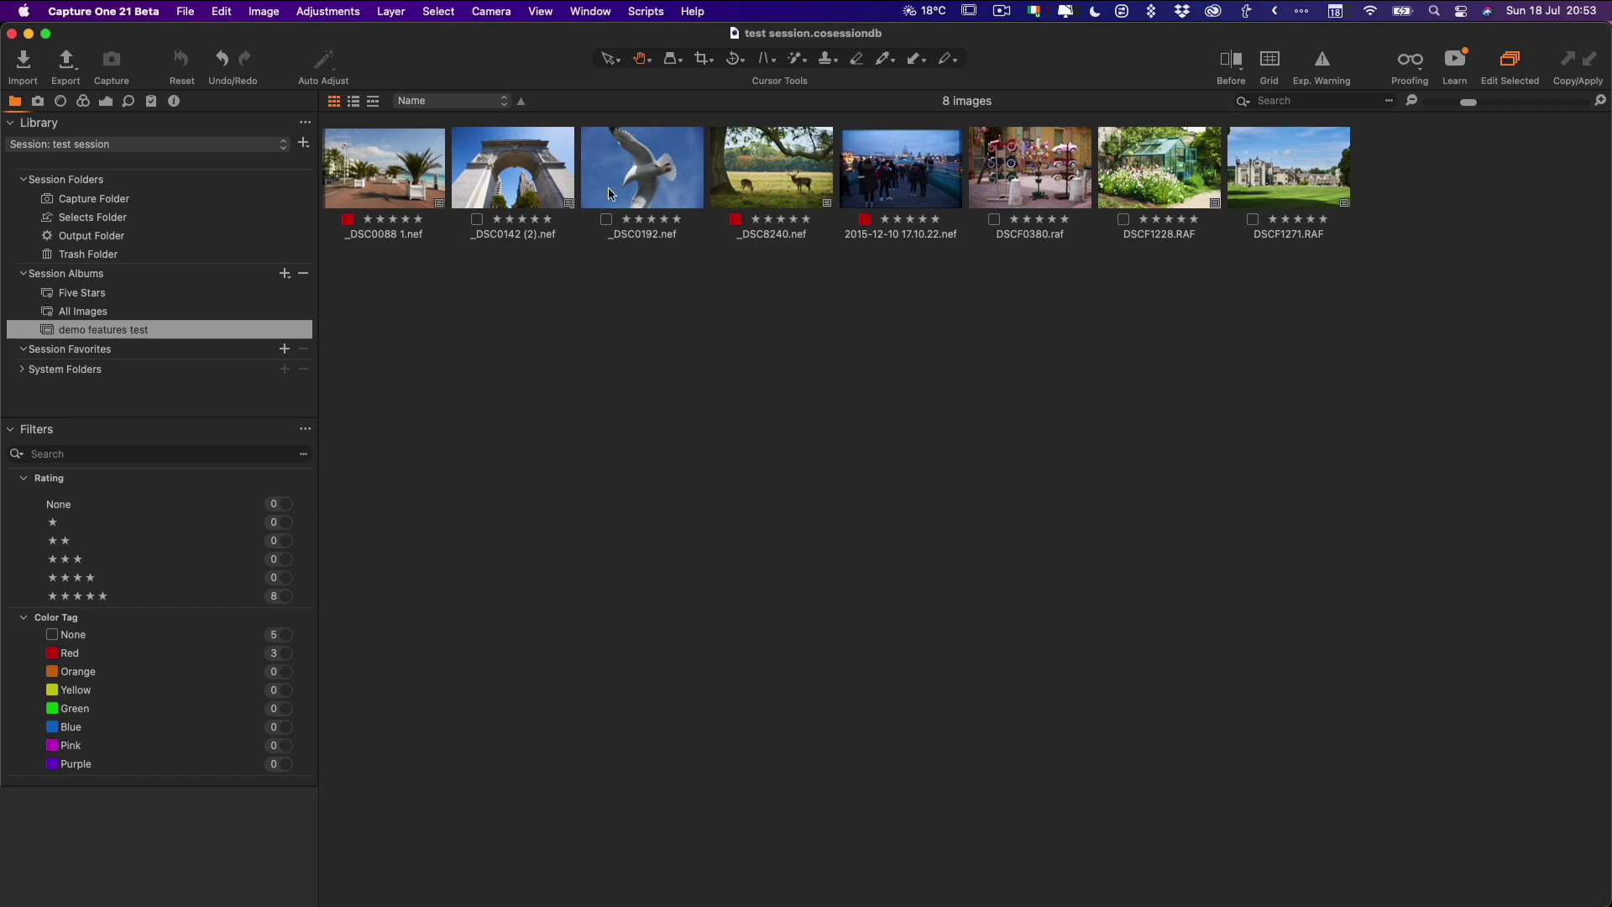
# Step: Open _DSC0142 (2).nef in the viewer and set its contrast to 14
pyautogui.doubleClick(512, 168)
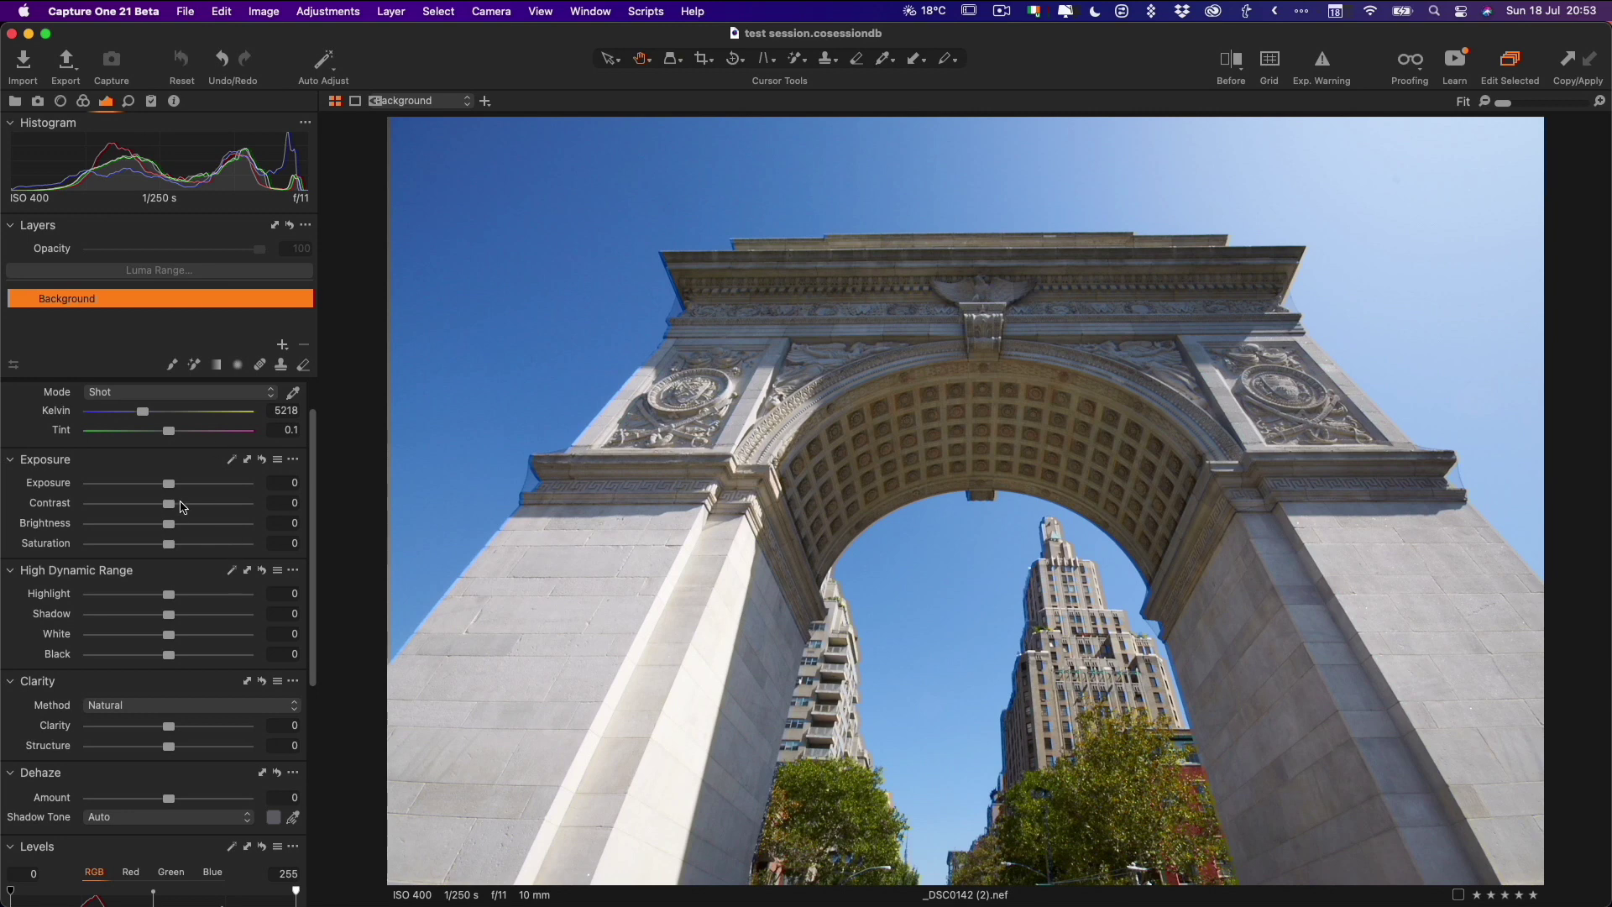
pyautogui.moveTo(181, 502); pyautogui.dragTo(190, 503)
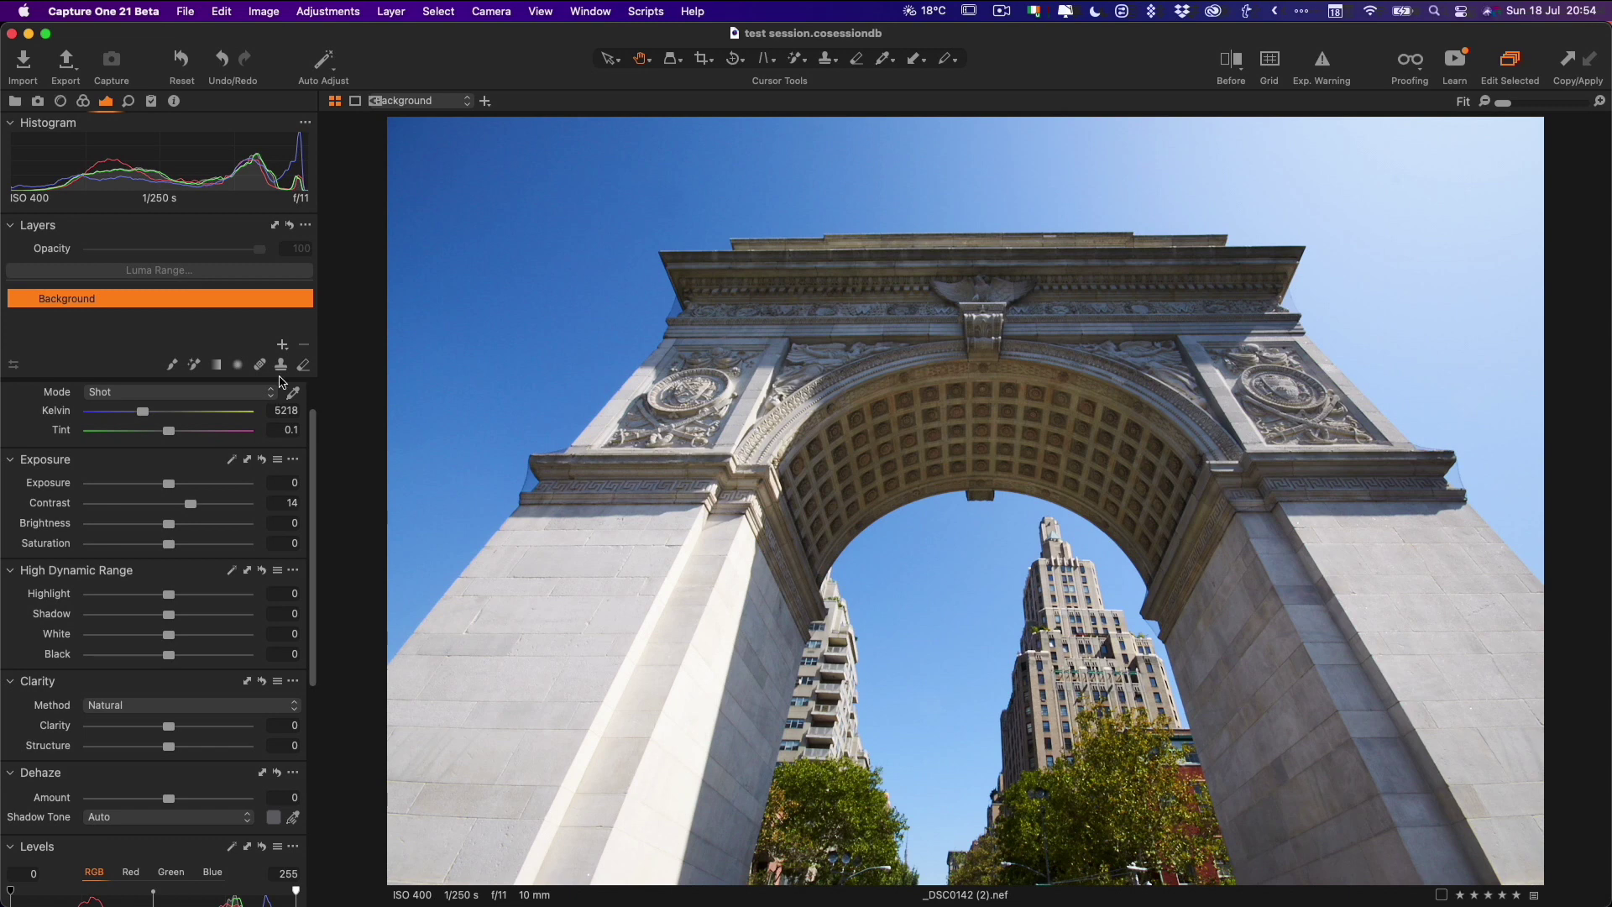
# Step: Mask the whole sky around and beneath the arch on a new adjustment layer with the Magic Brush
pyautogui.click(195, 366)
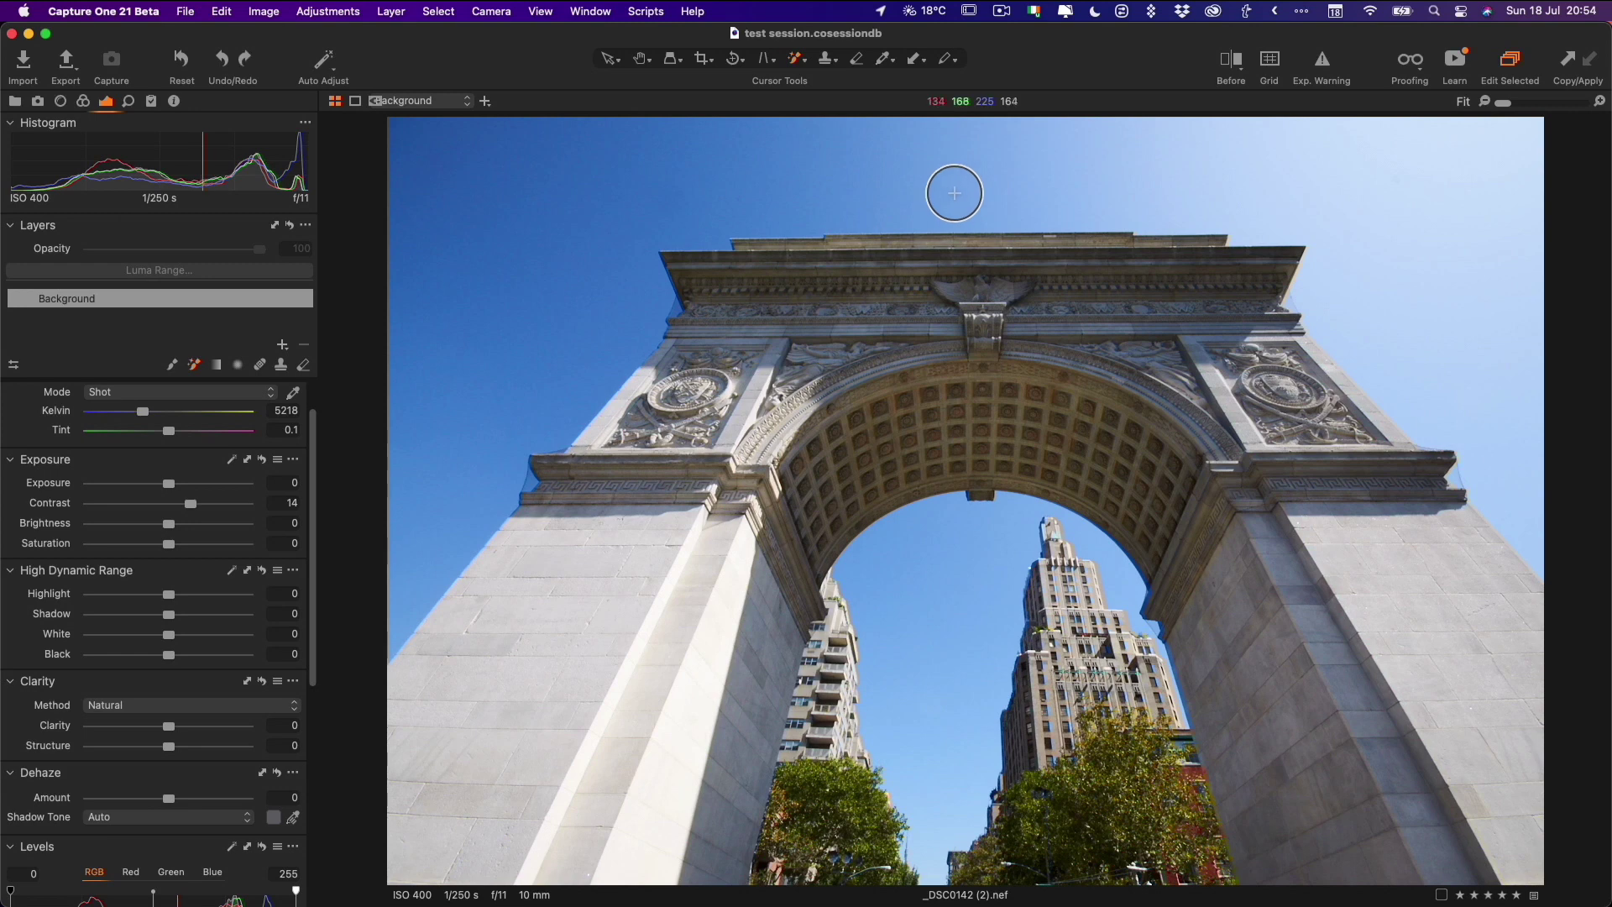
pyautogui.moveTo(948, 195); pyautogui.dragTo(621, 201)
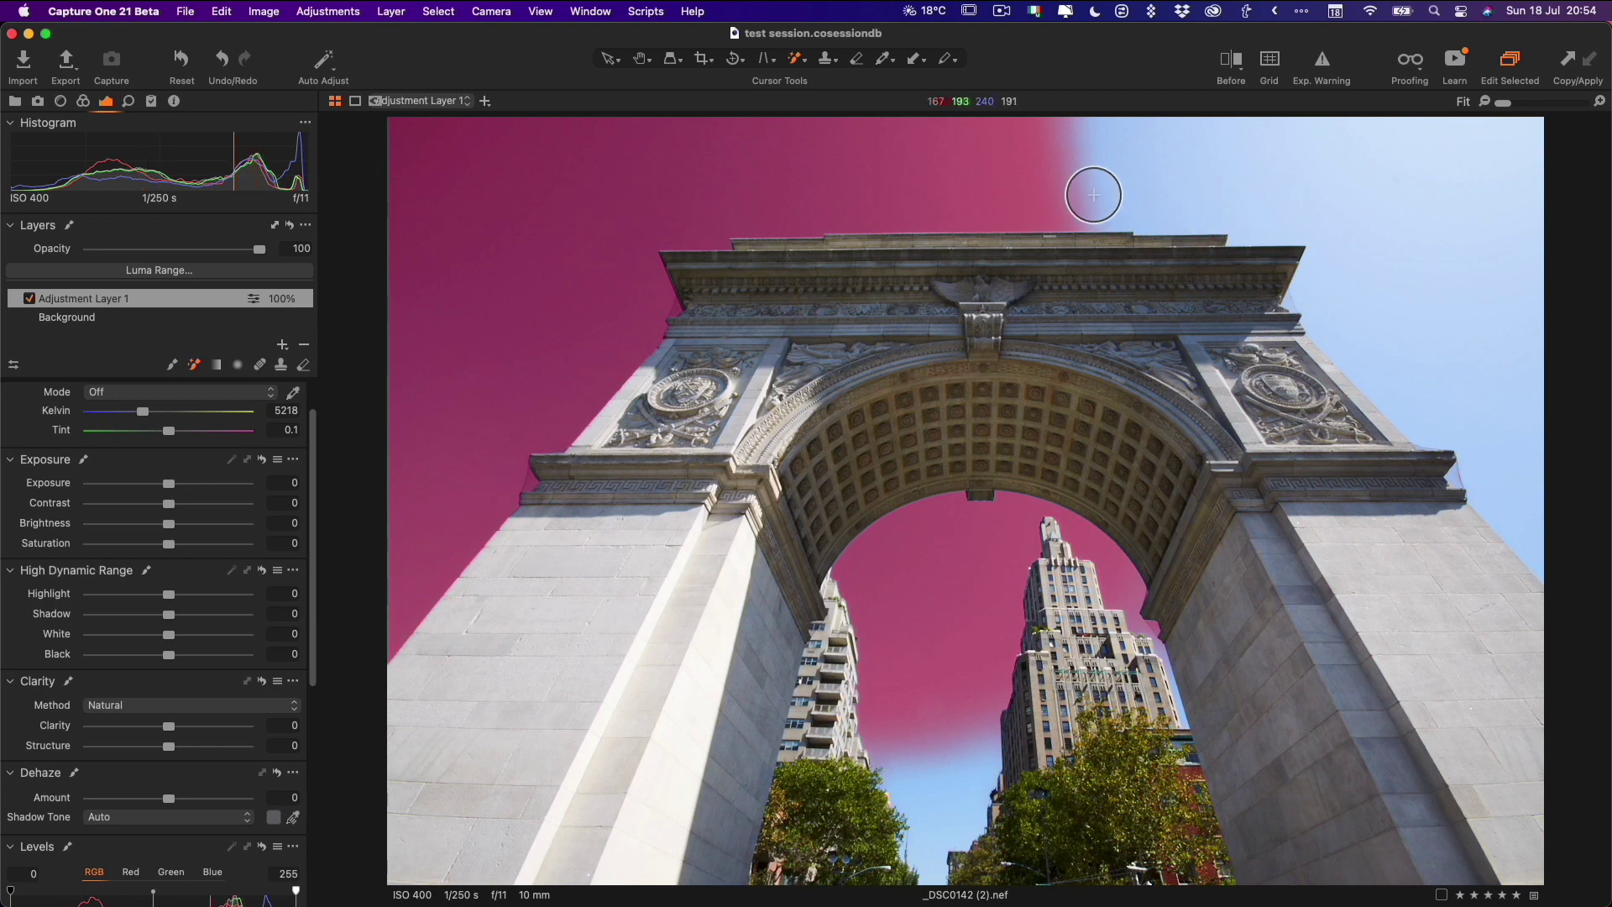
pyautogui.moveTo(1073, 172); pyautogui.dragTo(1304, 207)
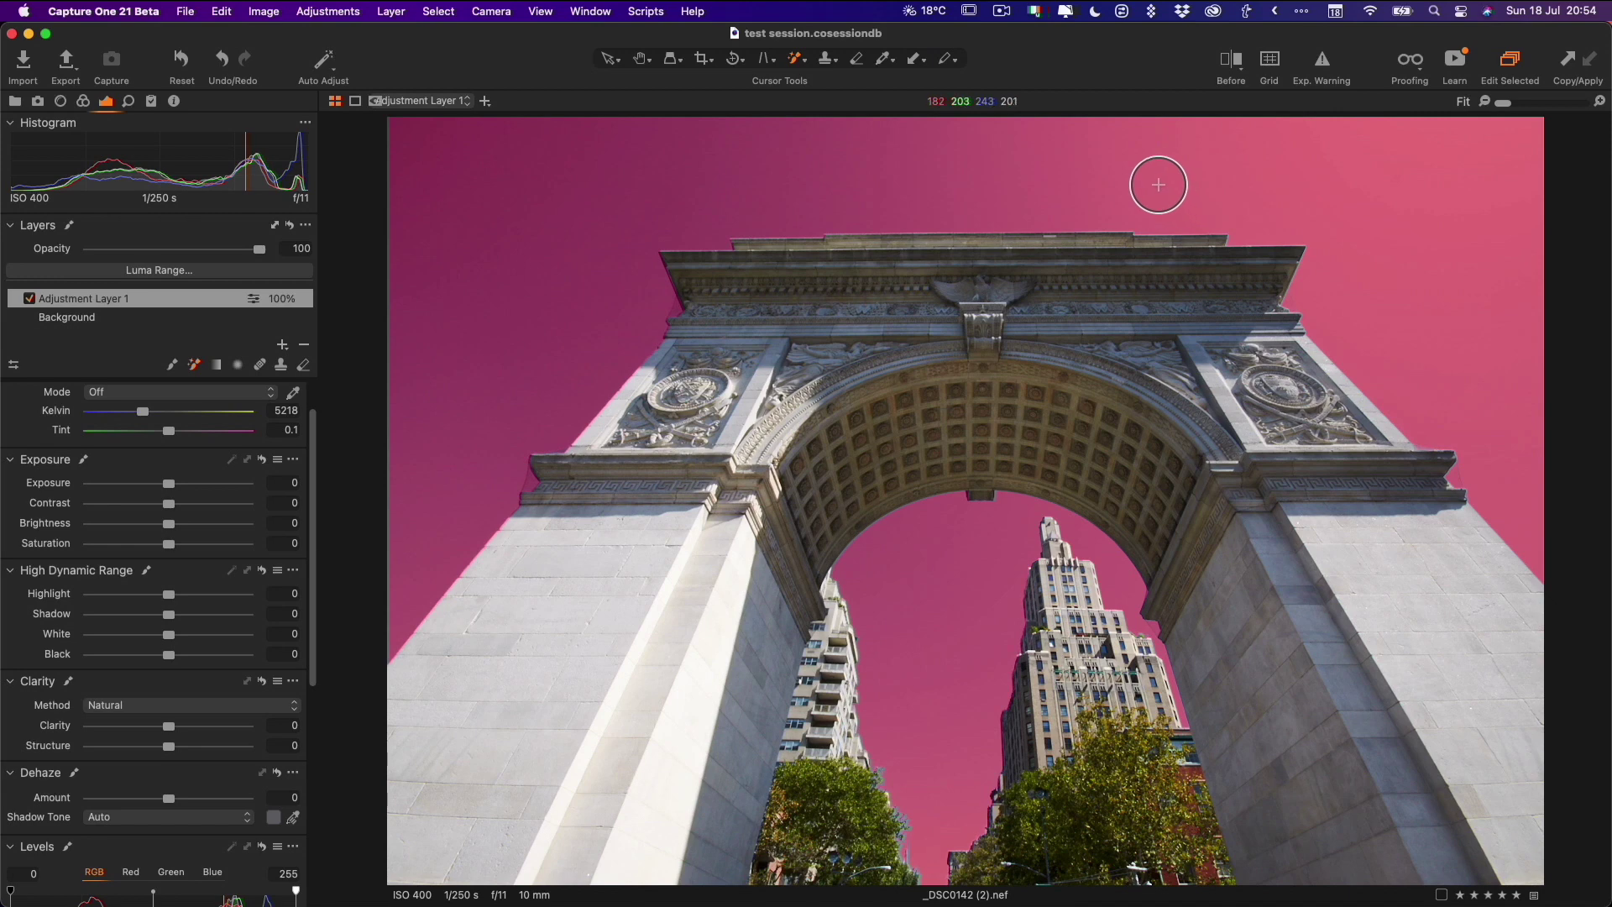
# Step: Hide the mask overlay and set the masked sky layer's exposure to -0.8
pyautogui.press('m')
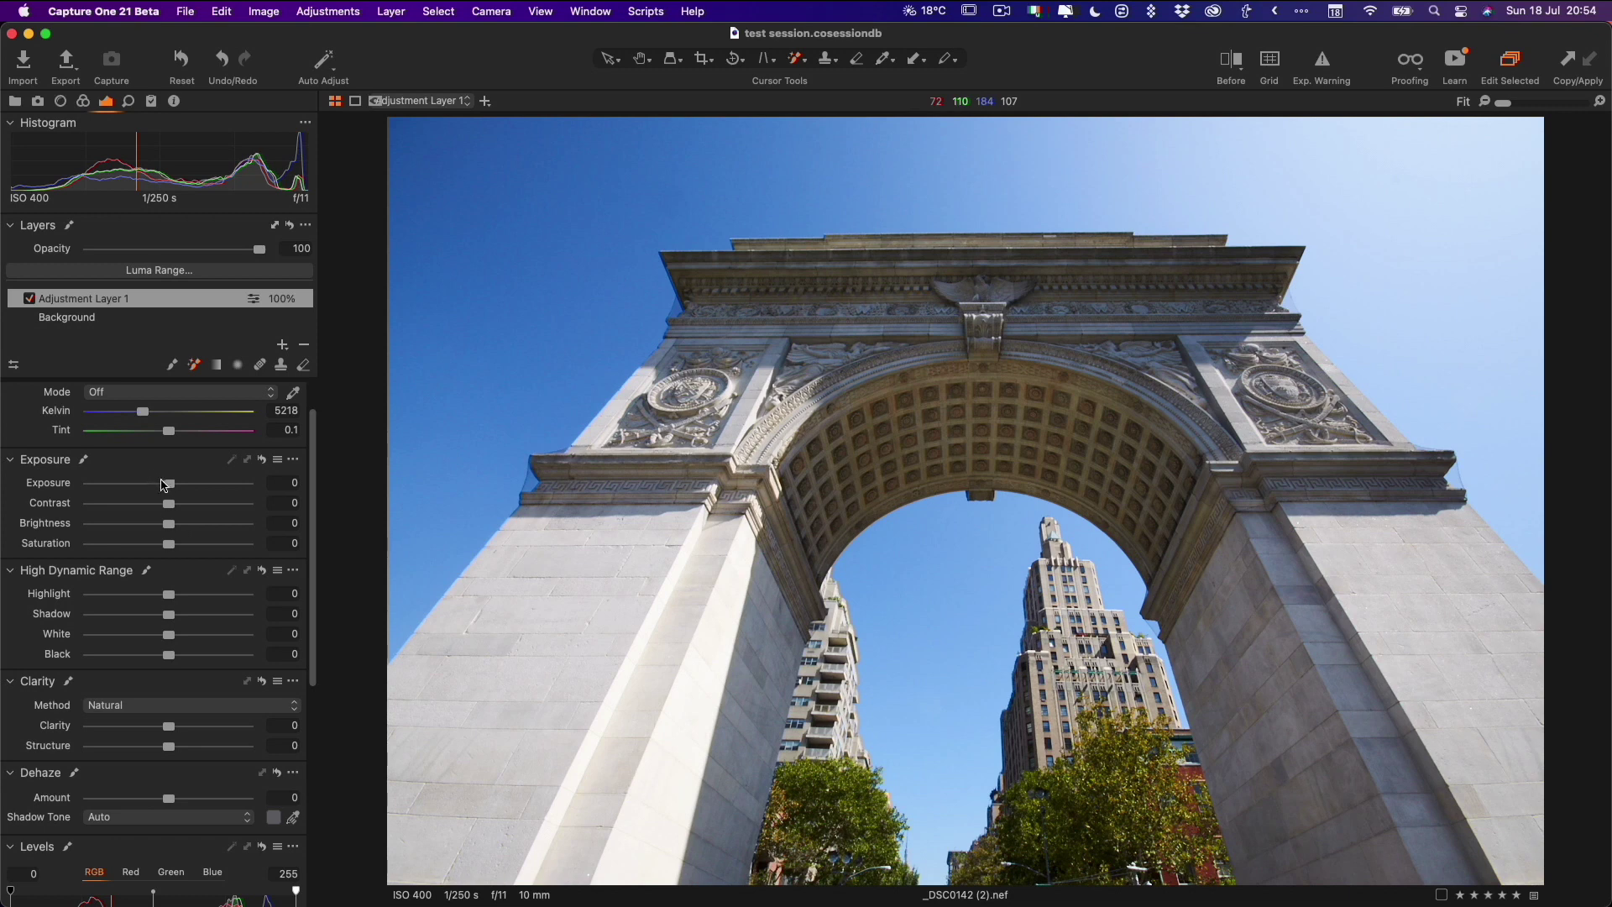
pyautogui.moveTo(169, 485)
pyautogui.mouseDown()
pyautogui.moveTo(143, 486)
pyautogui.moveTo(187, 486)
pyautogui.moveTo(152, 486)
pyautogui.mouseUp()
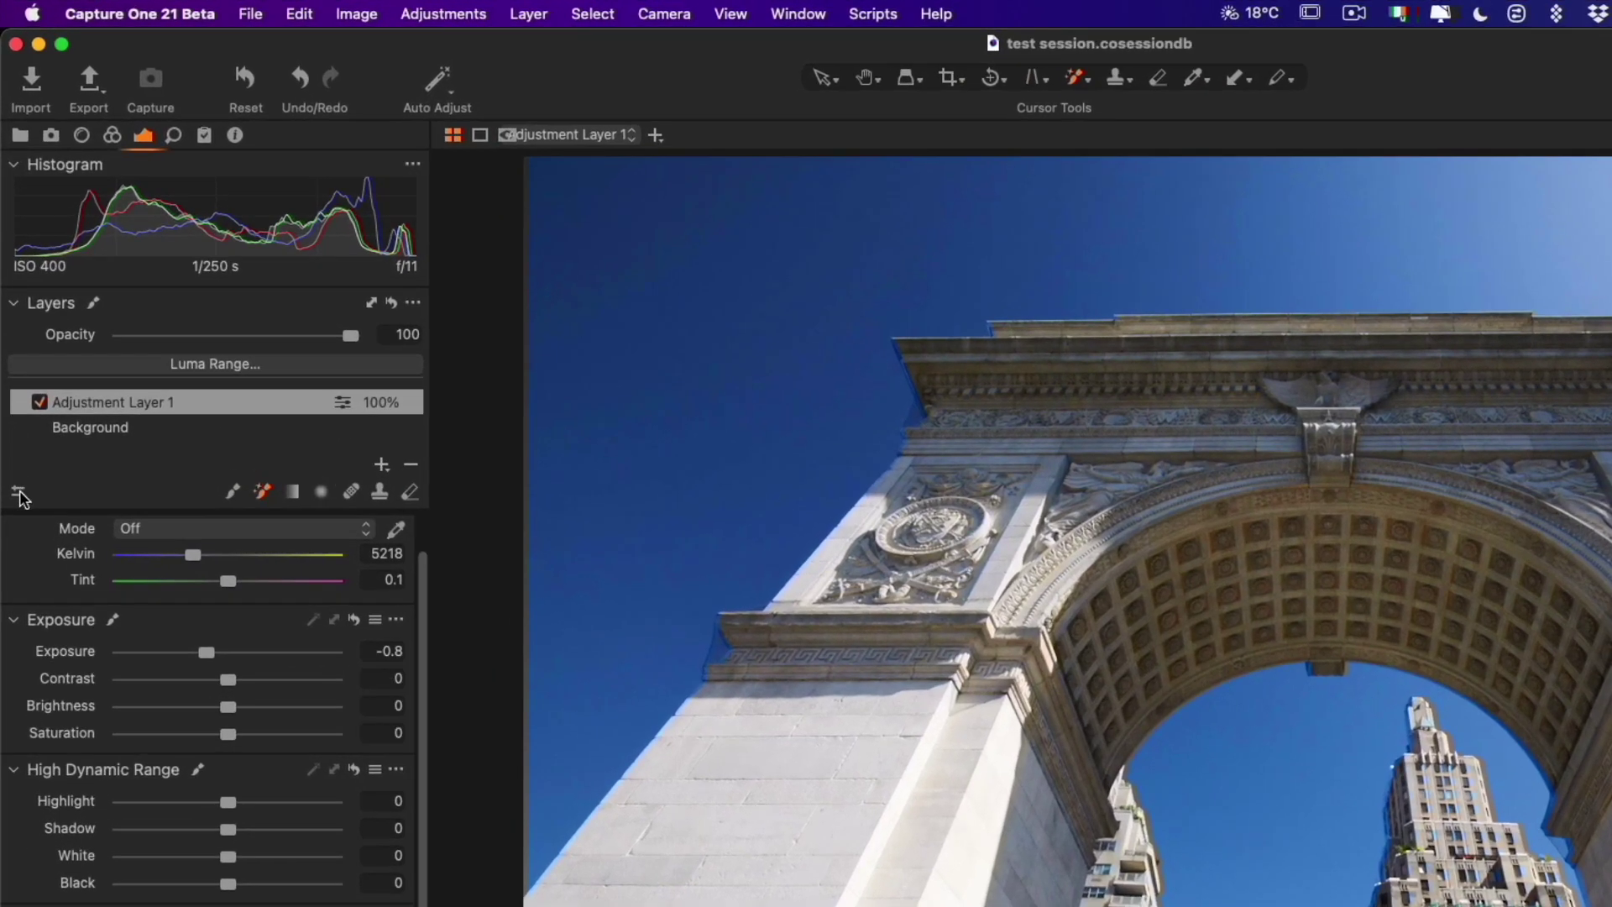
# Step: Set the Magic Brush to tolerance 20 with Sample Entire Photo off, and delete Adjustment Layer 1 from the arch photo
pyautogui.click(14, 364)
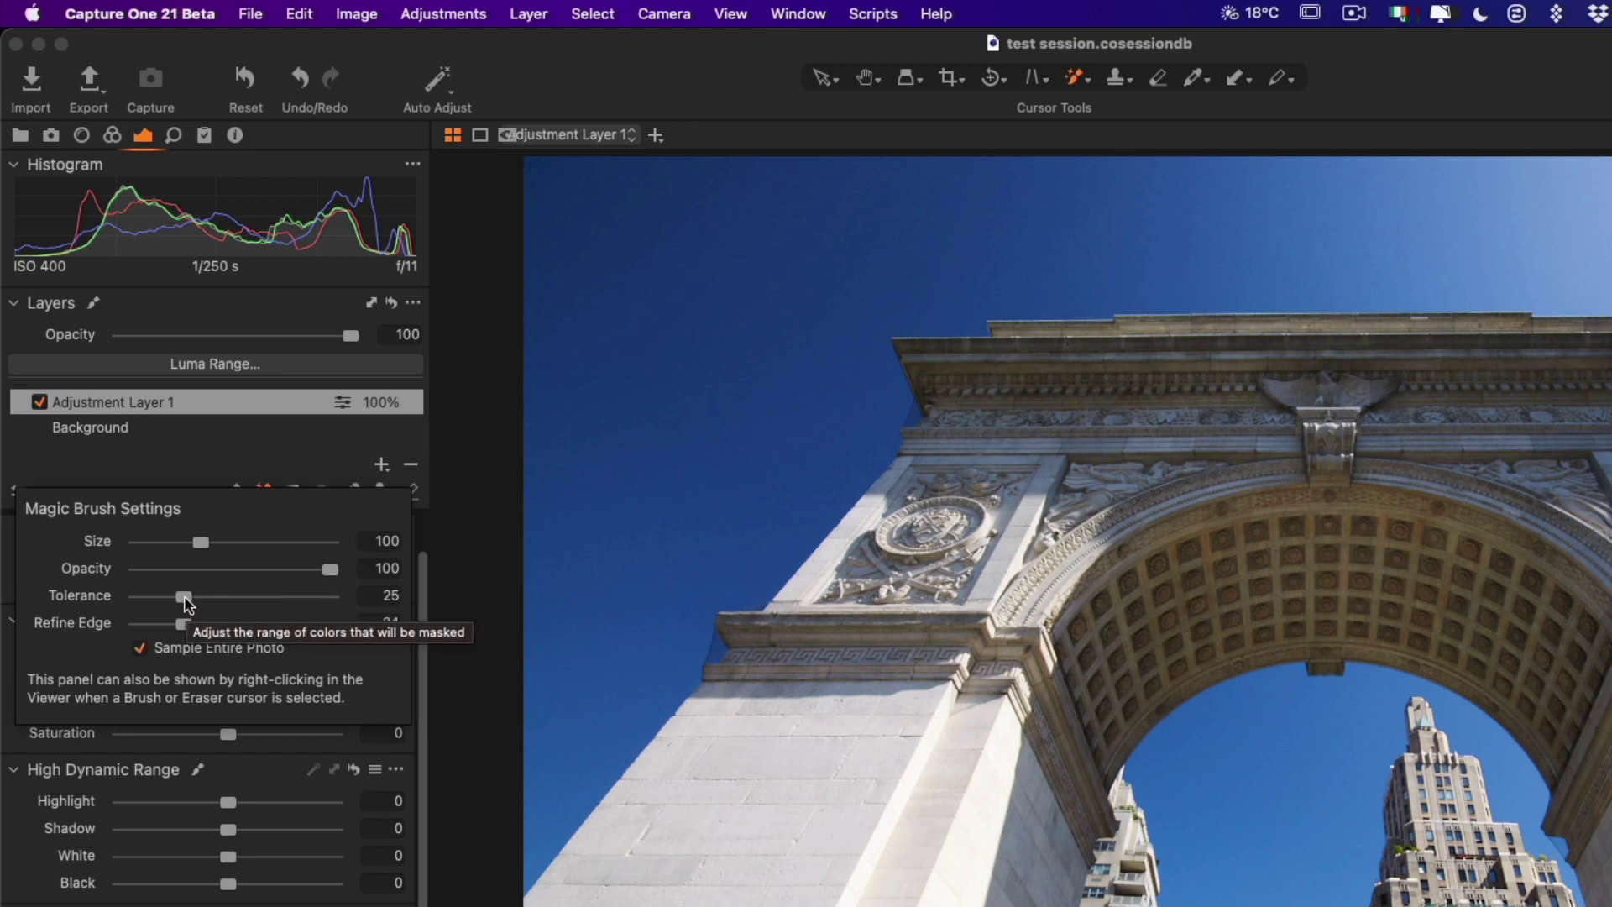
pyautogui.moveTo(186, 602)
pyautogui.mouseDown()
pyautogui.moveTo(258, 619)
pyautogui.moveTo(183, 625)
pyautogui.moveTo(198, 619)
pyautogui.mouseUp()
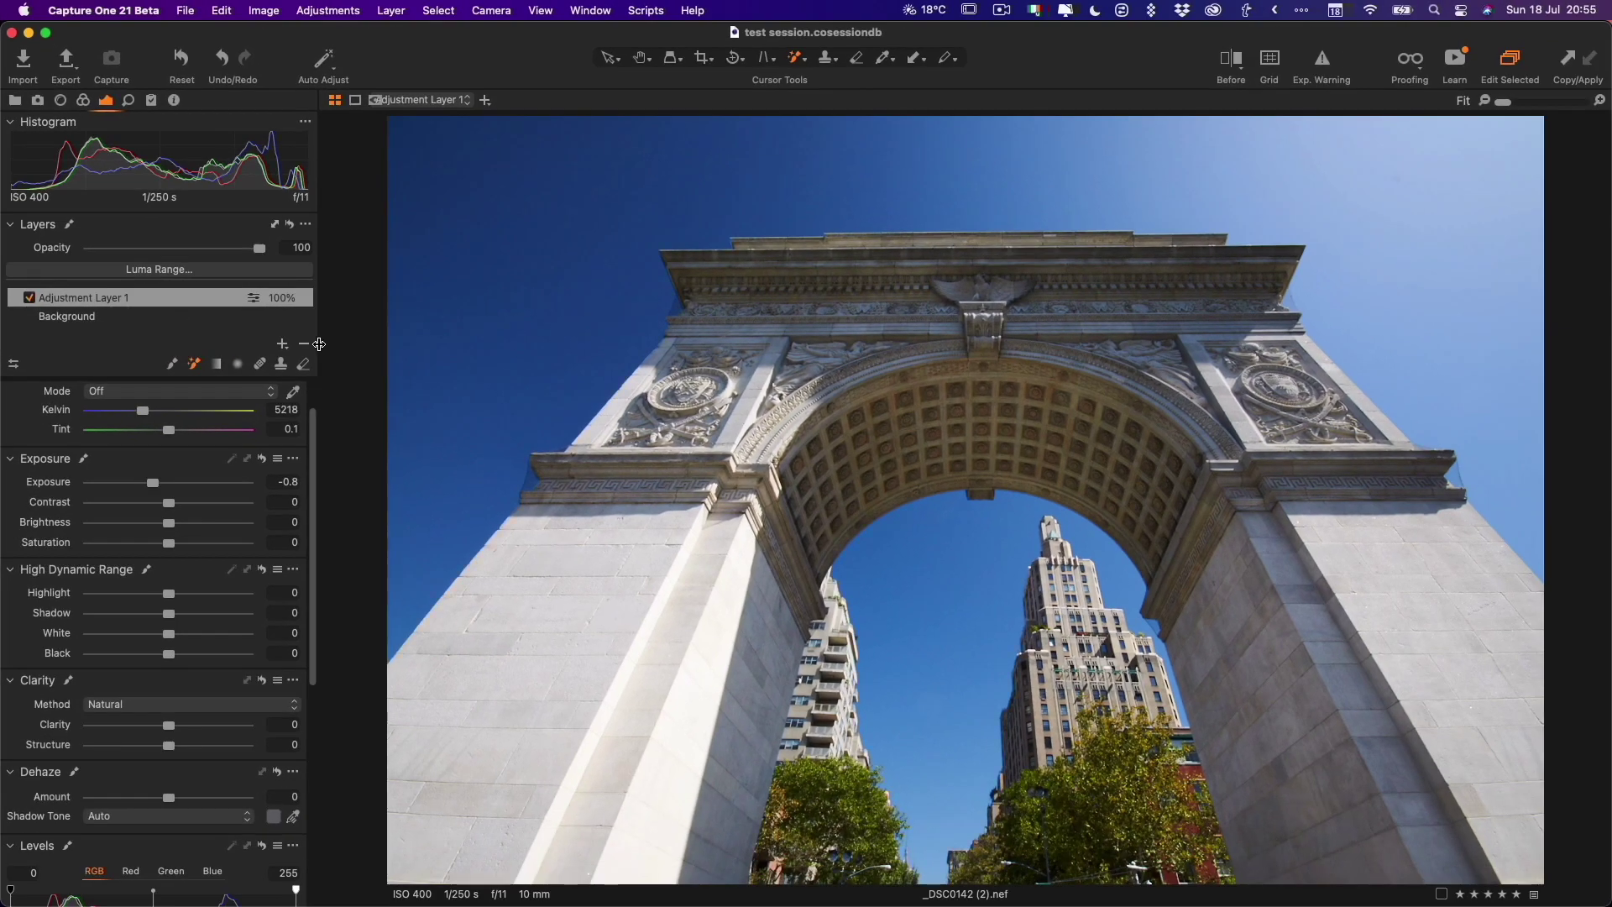
pyautogui.click(304, 343)
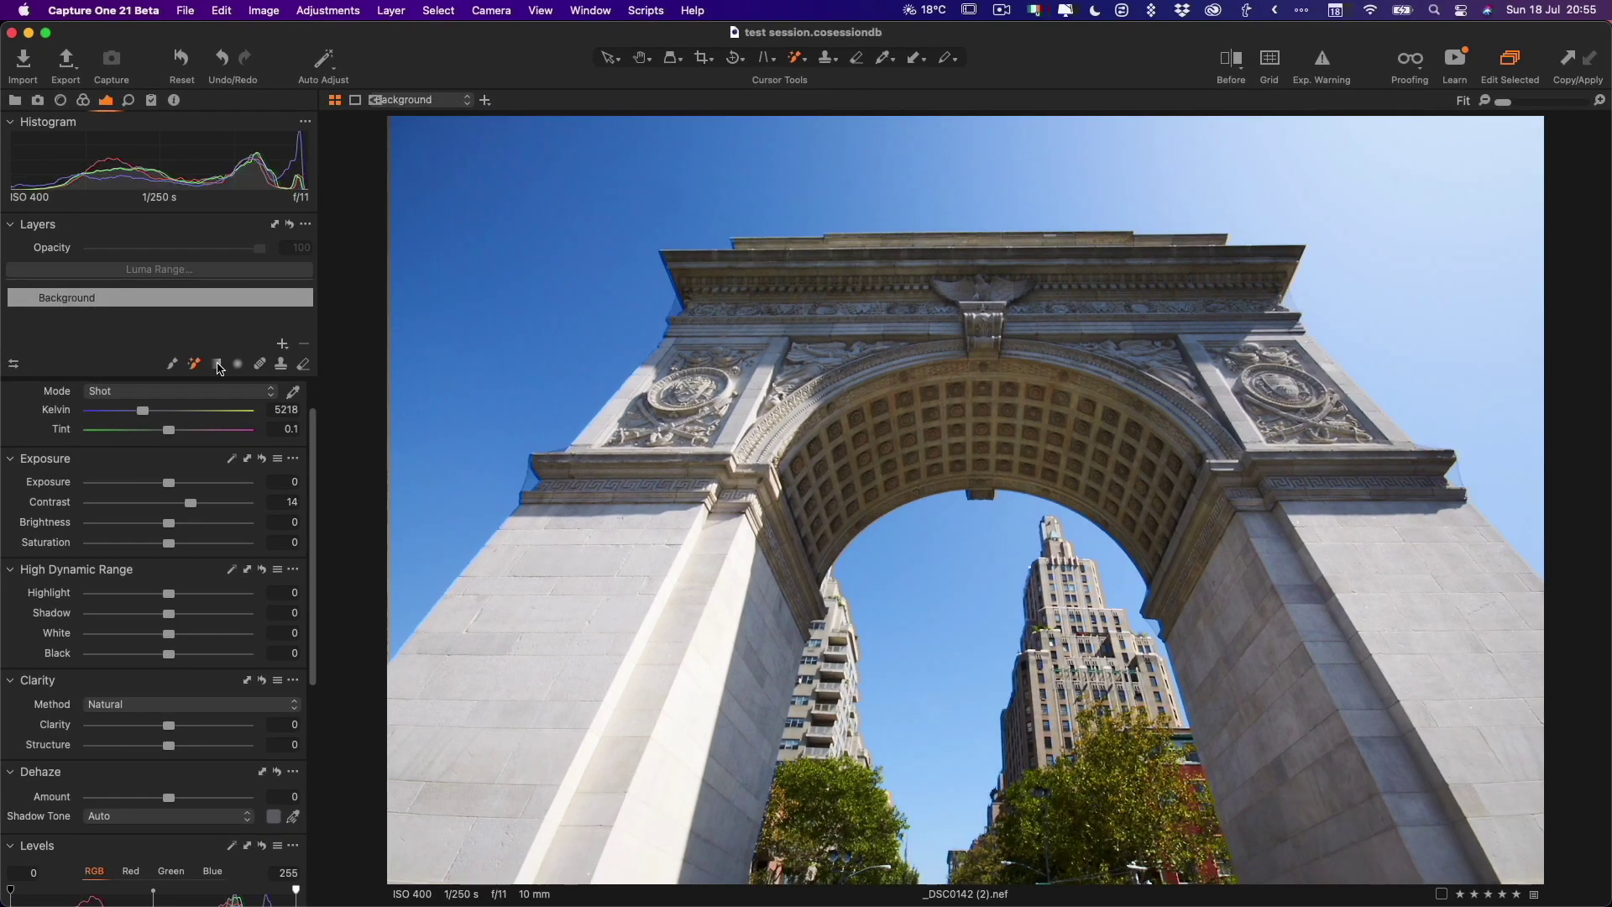
pyautogui.click(11, 366)
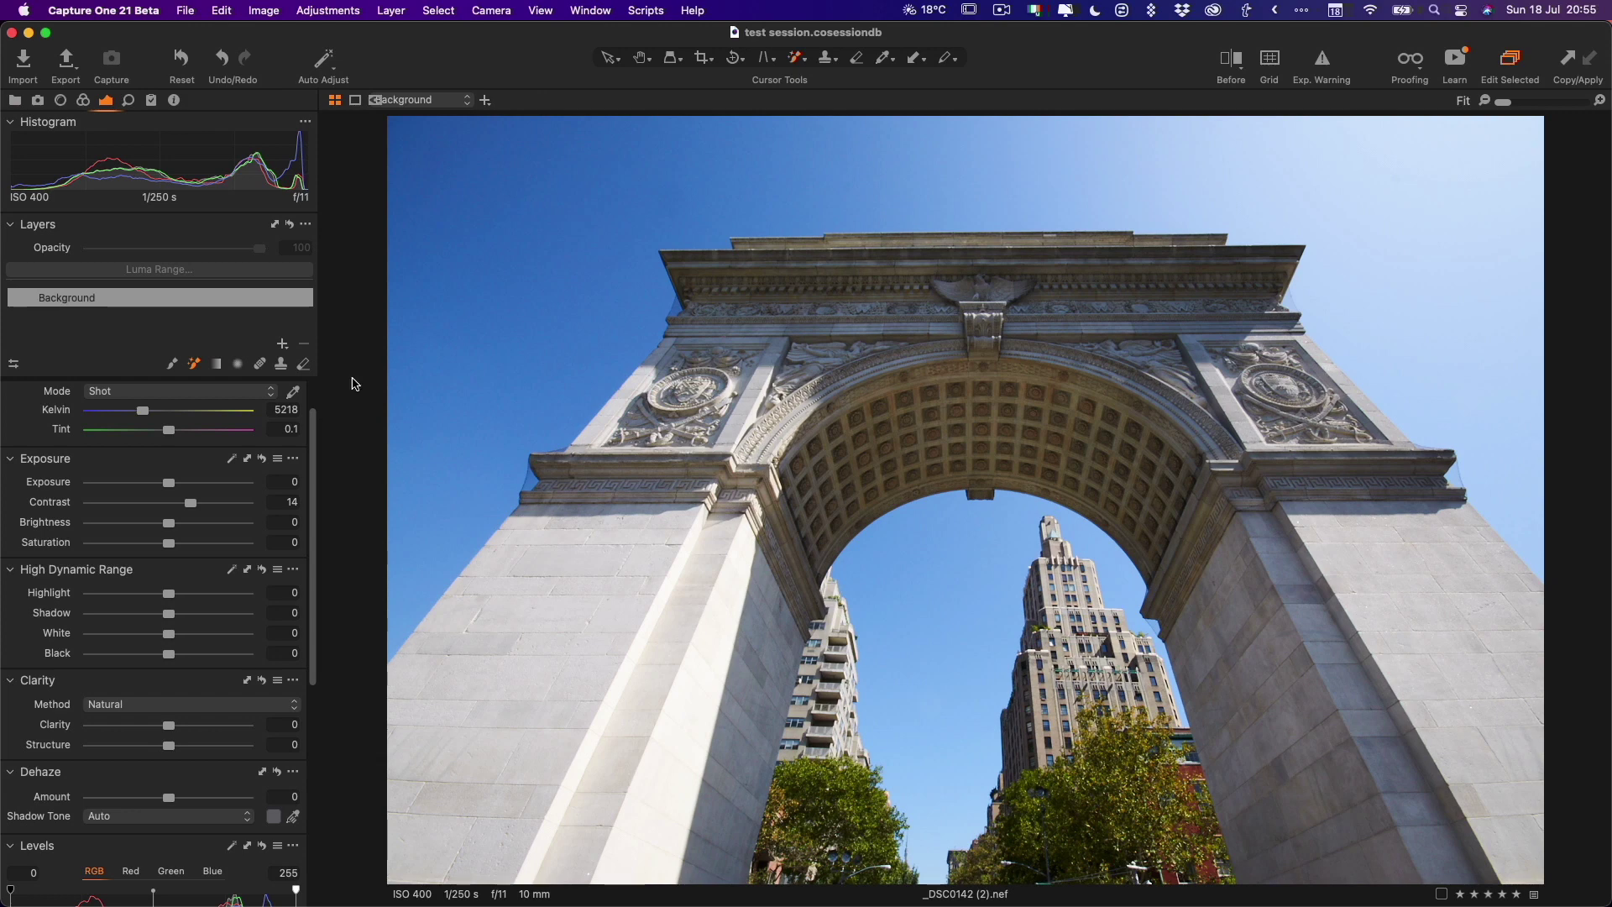
# Step: Mask the sky on a new layer with separate Magic Brush strokes above the arch, to its right and beneath it
pyautogui.press('b')
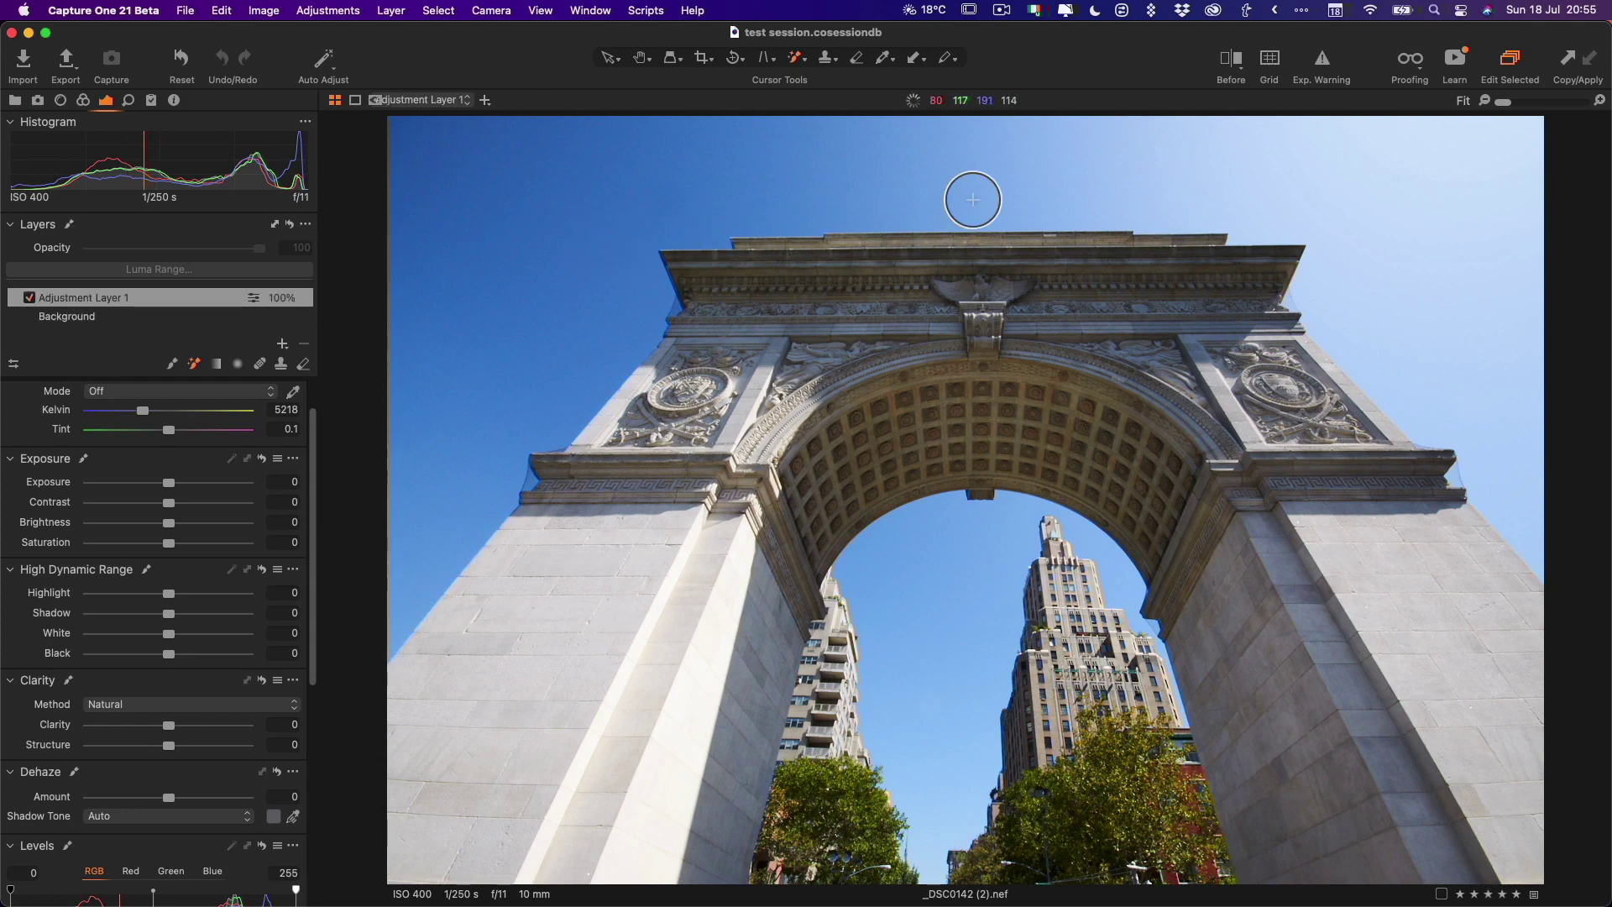
pyautogui.click(973, 200)
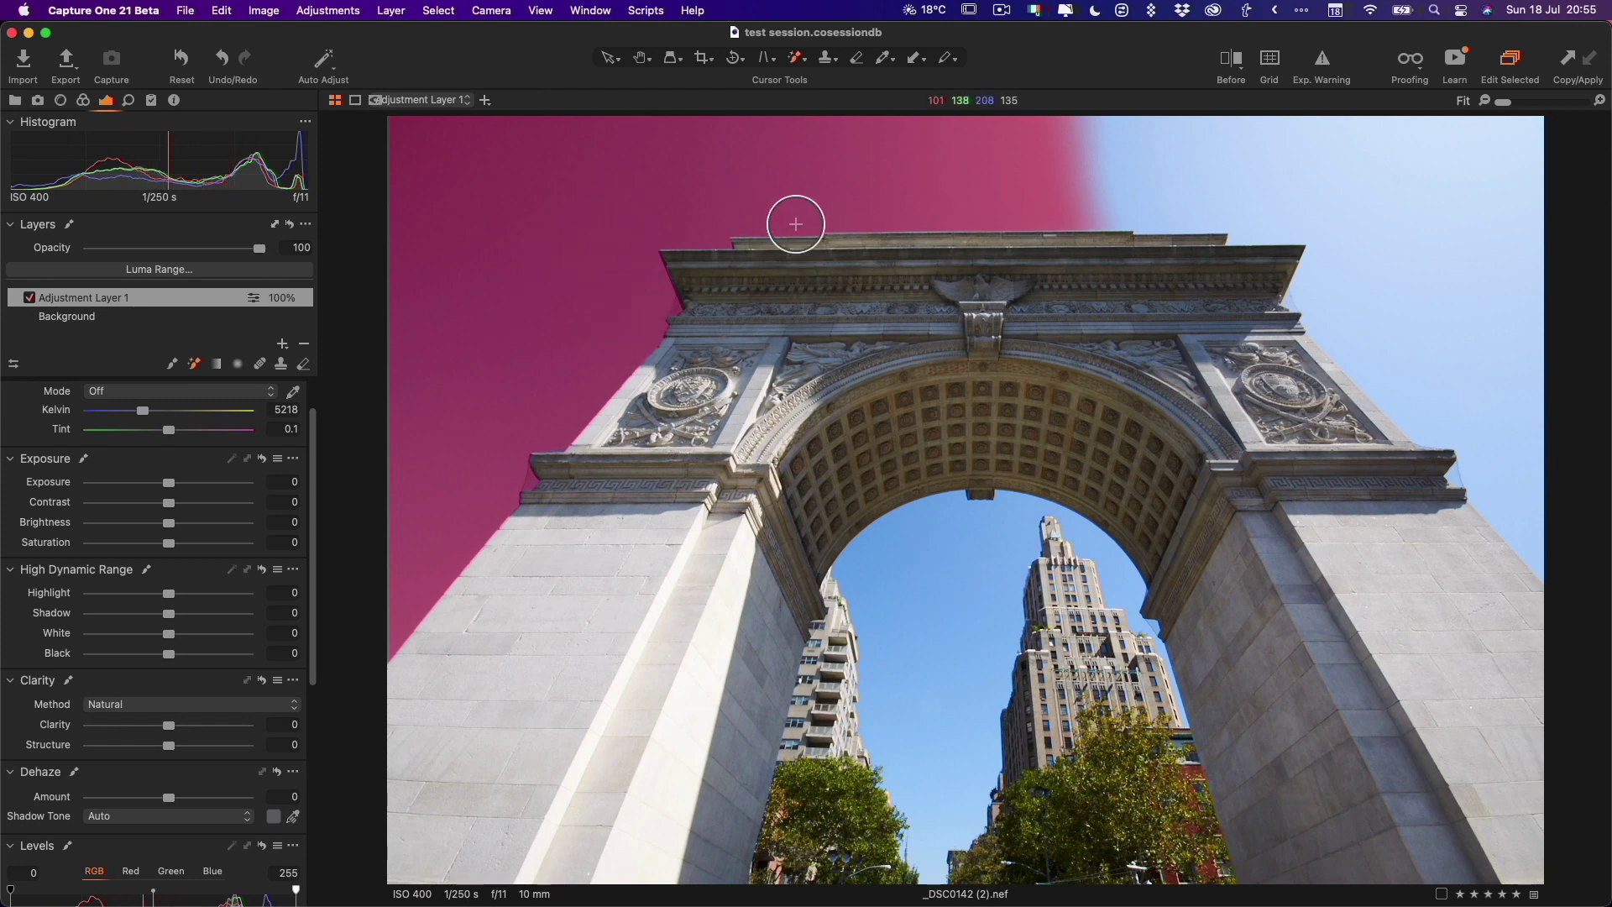
pyautogui.moveTo(1136, 198); pyautogui.dragTo(1357, 216)
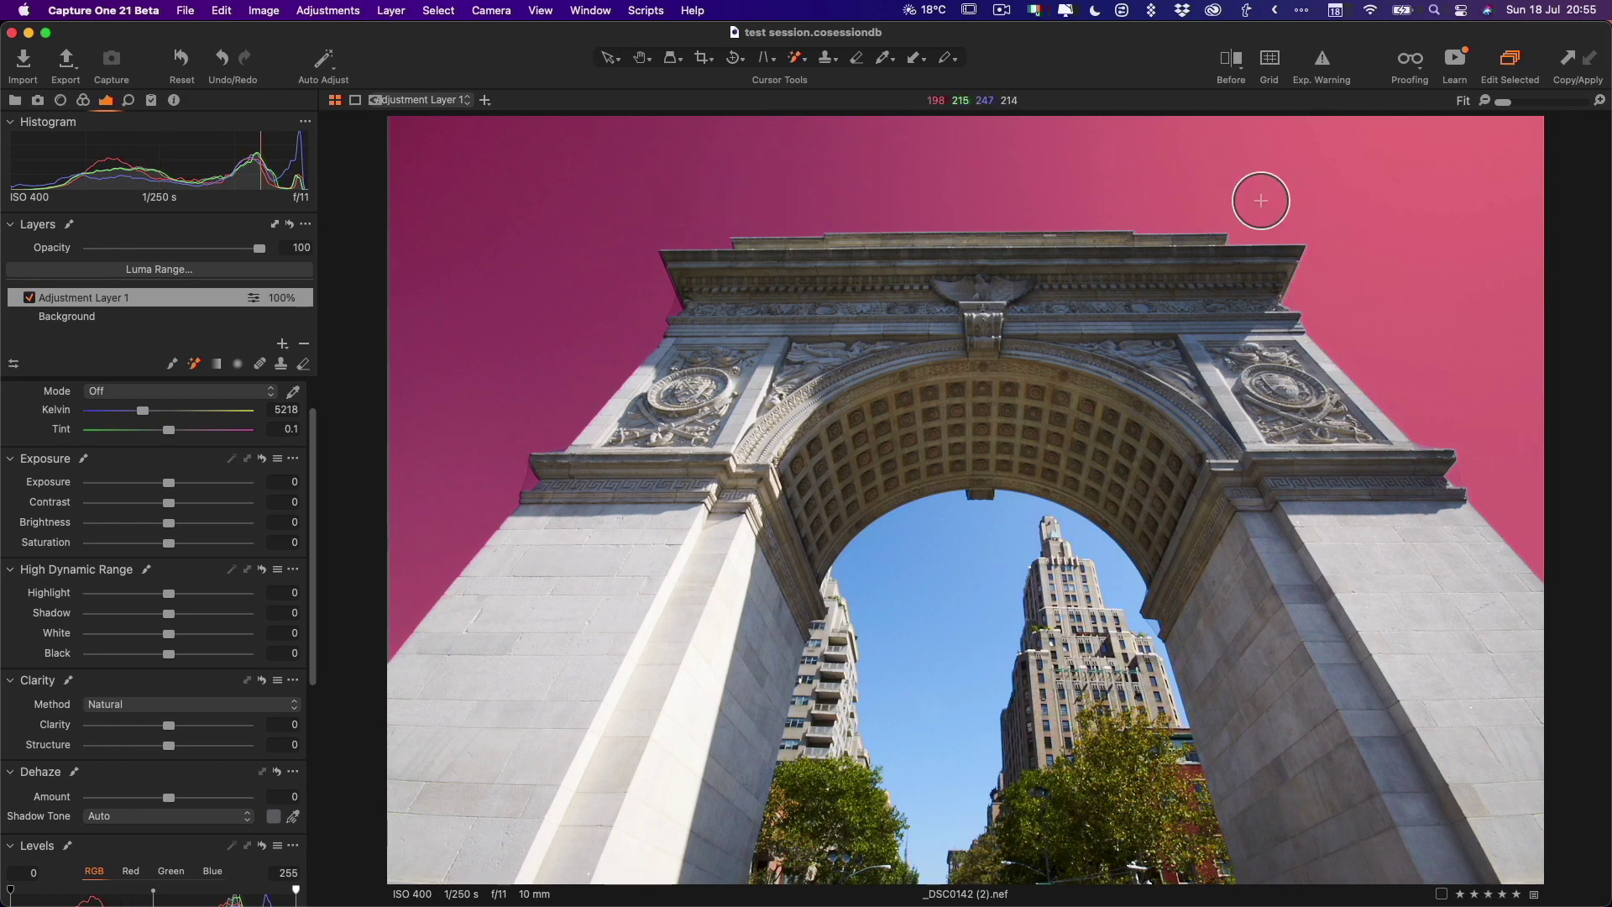
pyautogui.moveTo(992, 586); pyautogui.dragTo(987, 747)
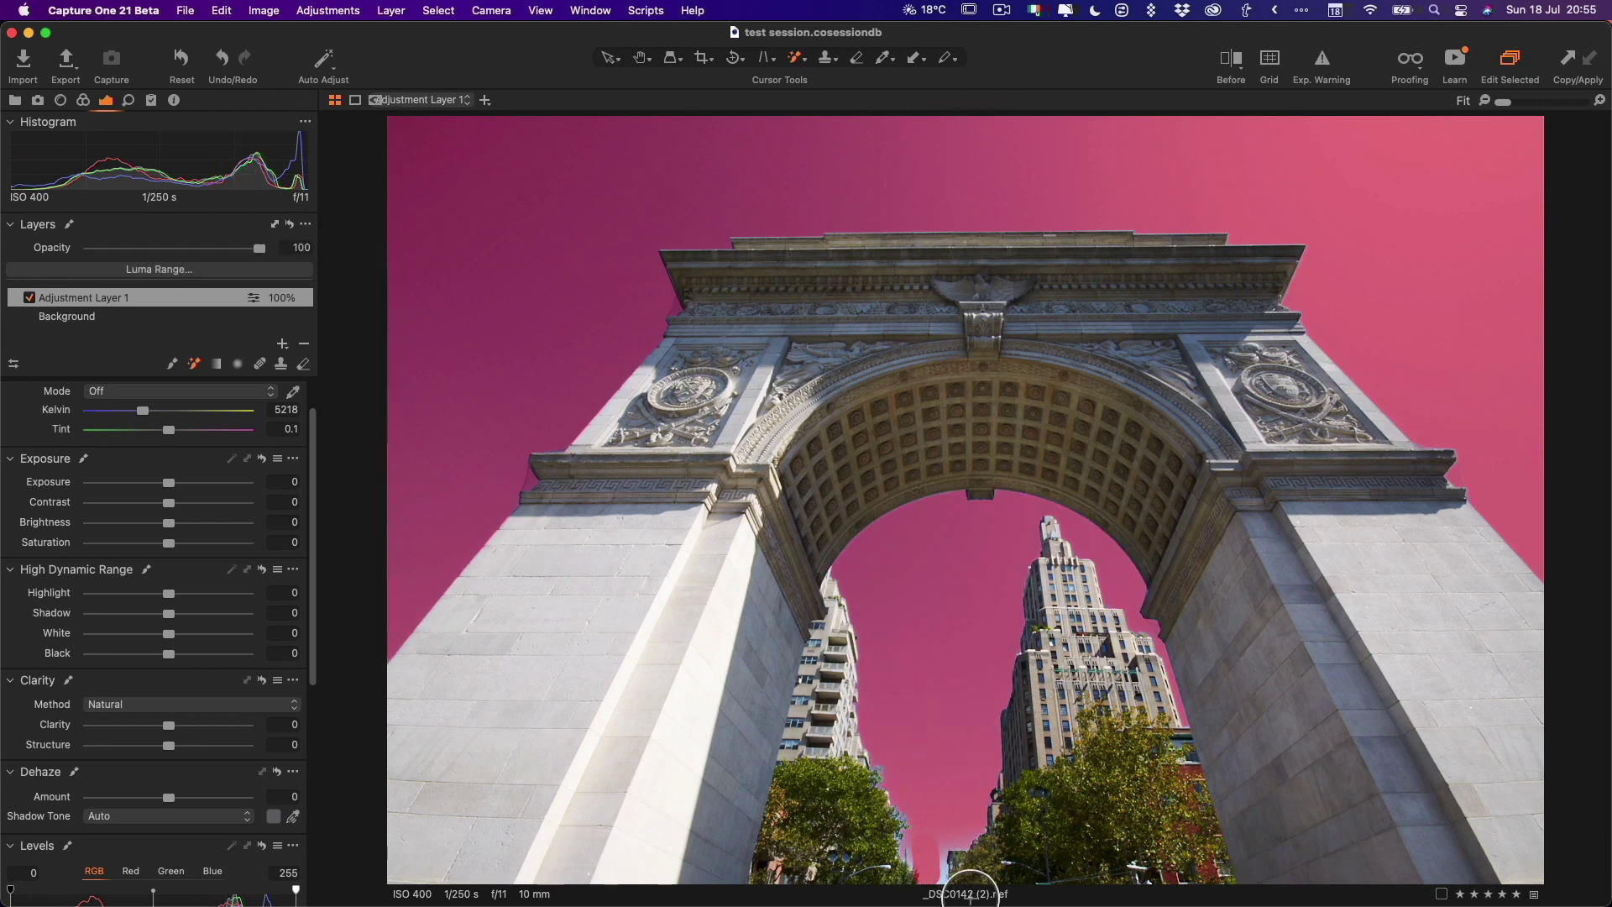
# Step: Undo all the new Magic Brush strokes on the arch photo, including the layer they created
pyautogui.press('super+z')
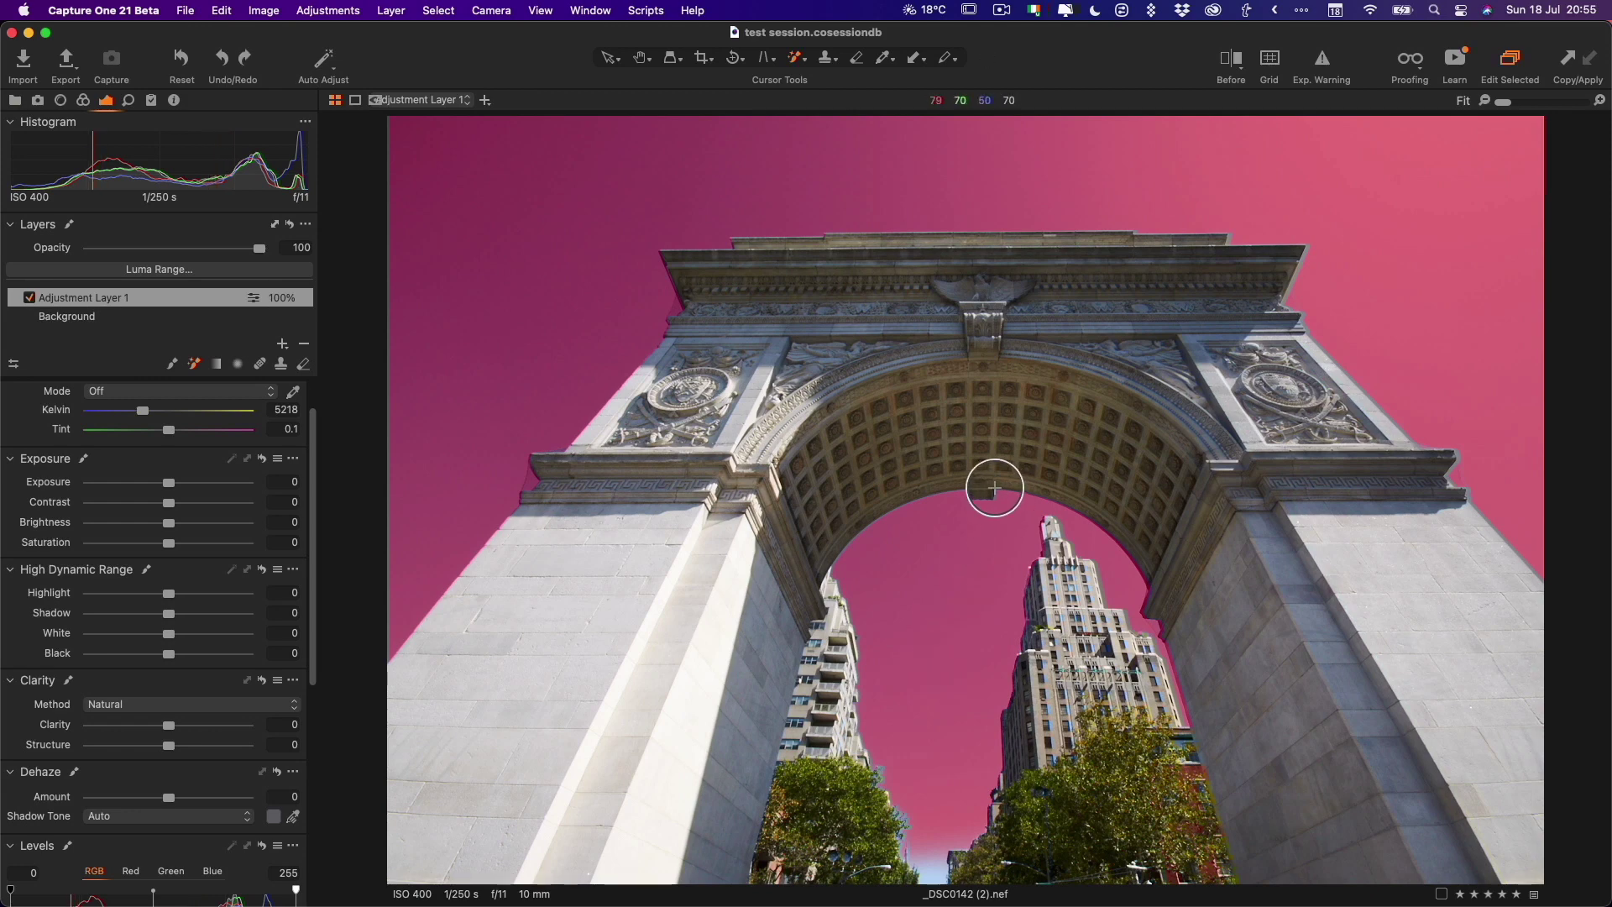
pyautogui.click(994, 488)
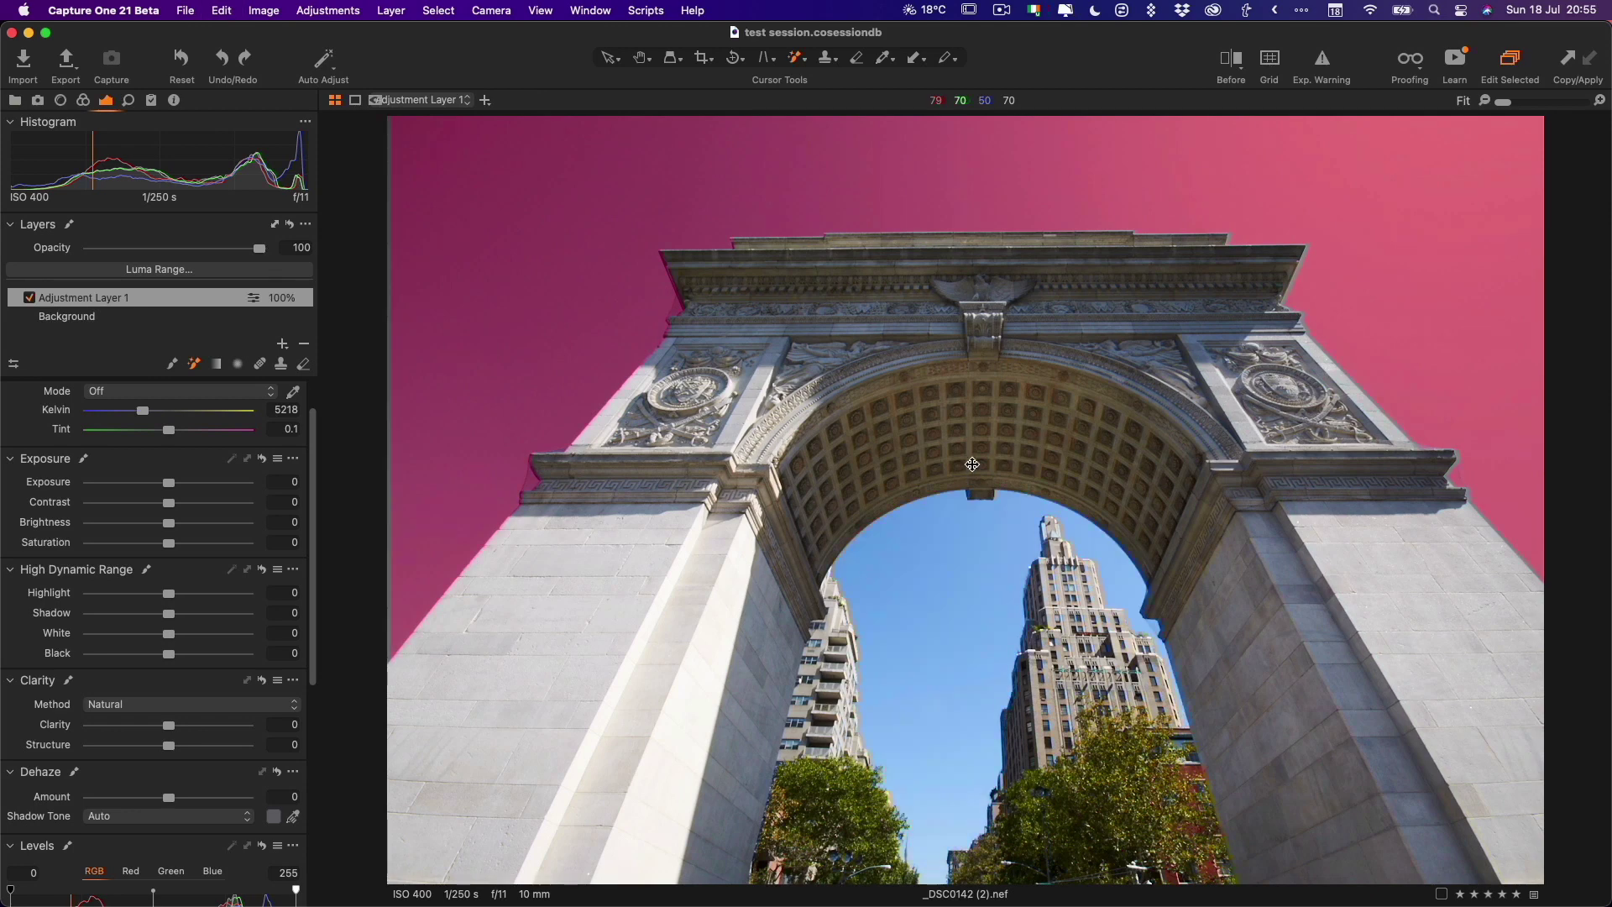
pyautogui.press('super+z')
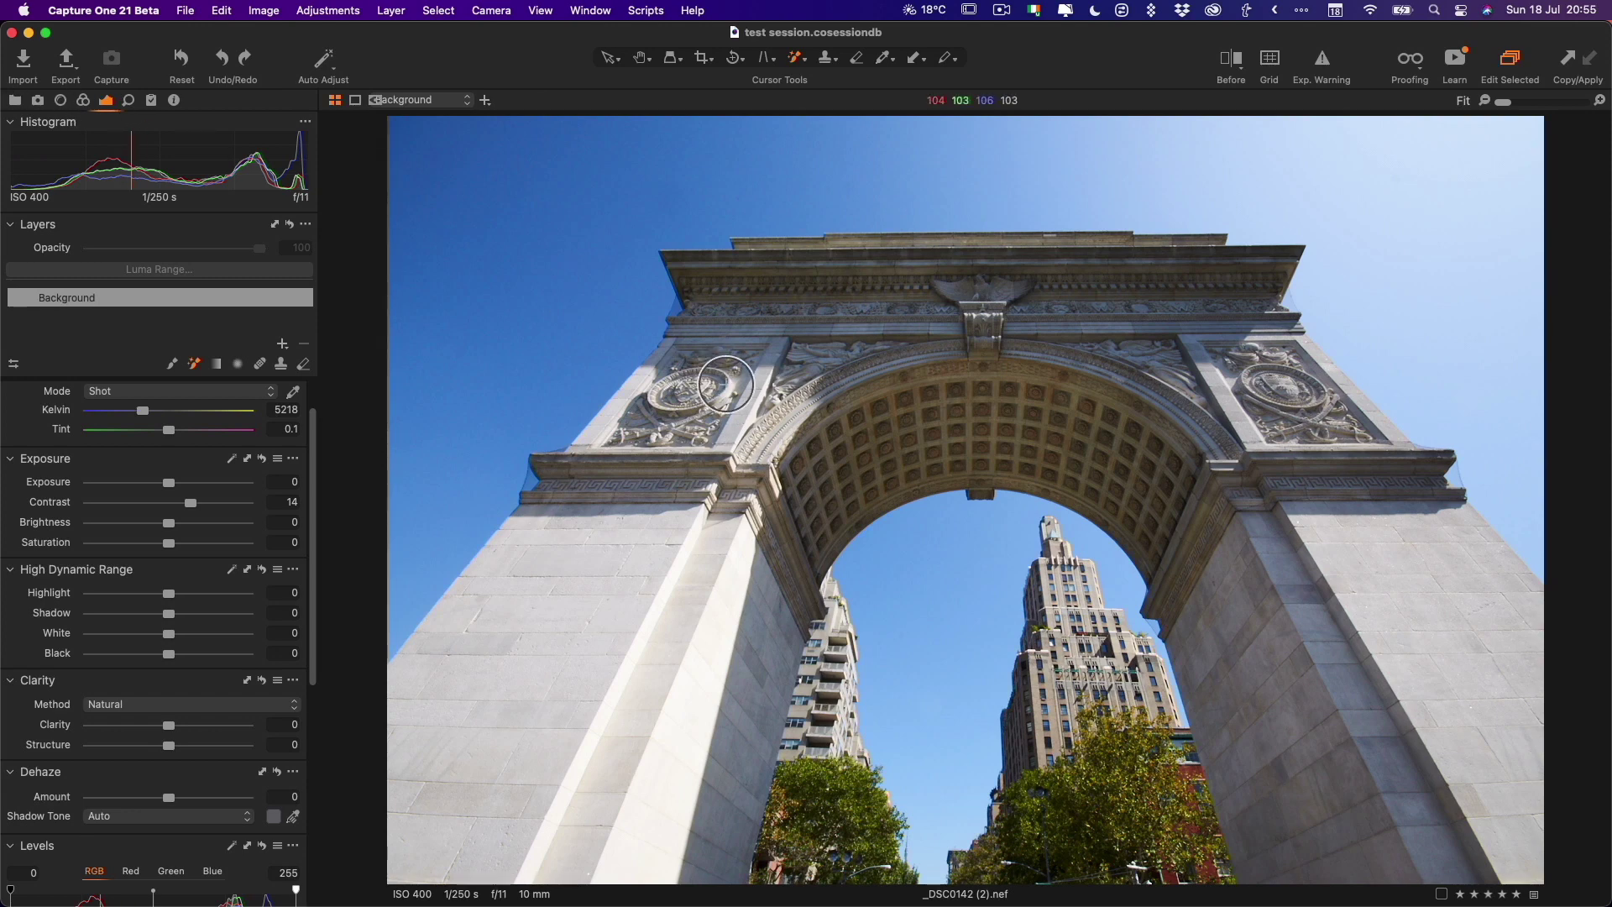
# Step: Open _DSC0192.nef and mask the sky on every side of the seagull on a new layer with the Magic Brush
pyautogui.press('super+alt+v')
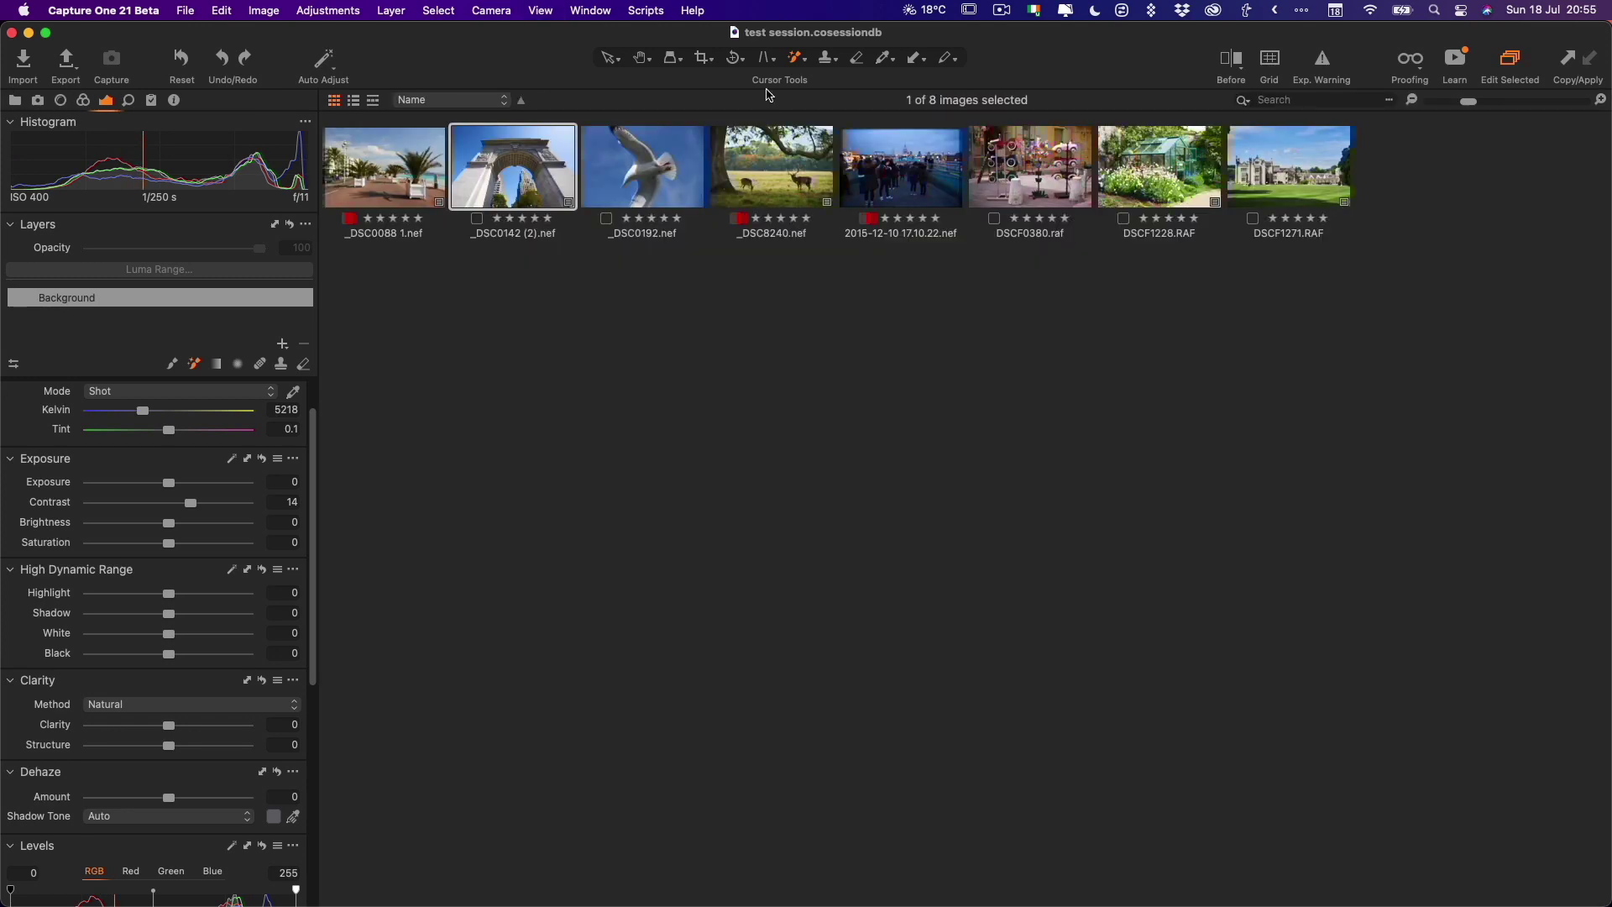
pyautogui.doubleClick(686, 155)
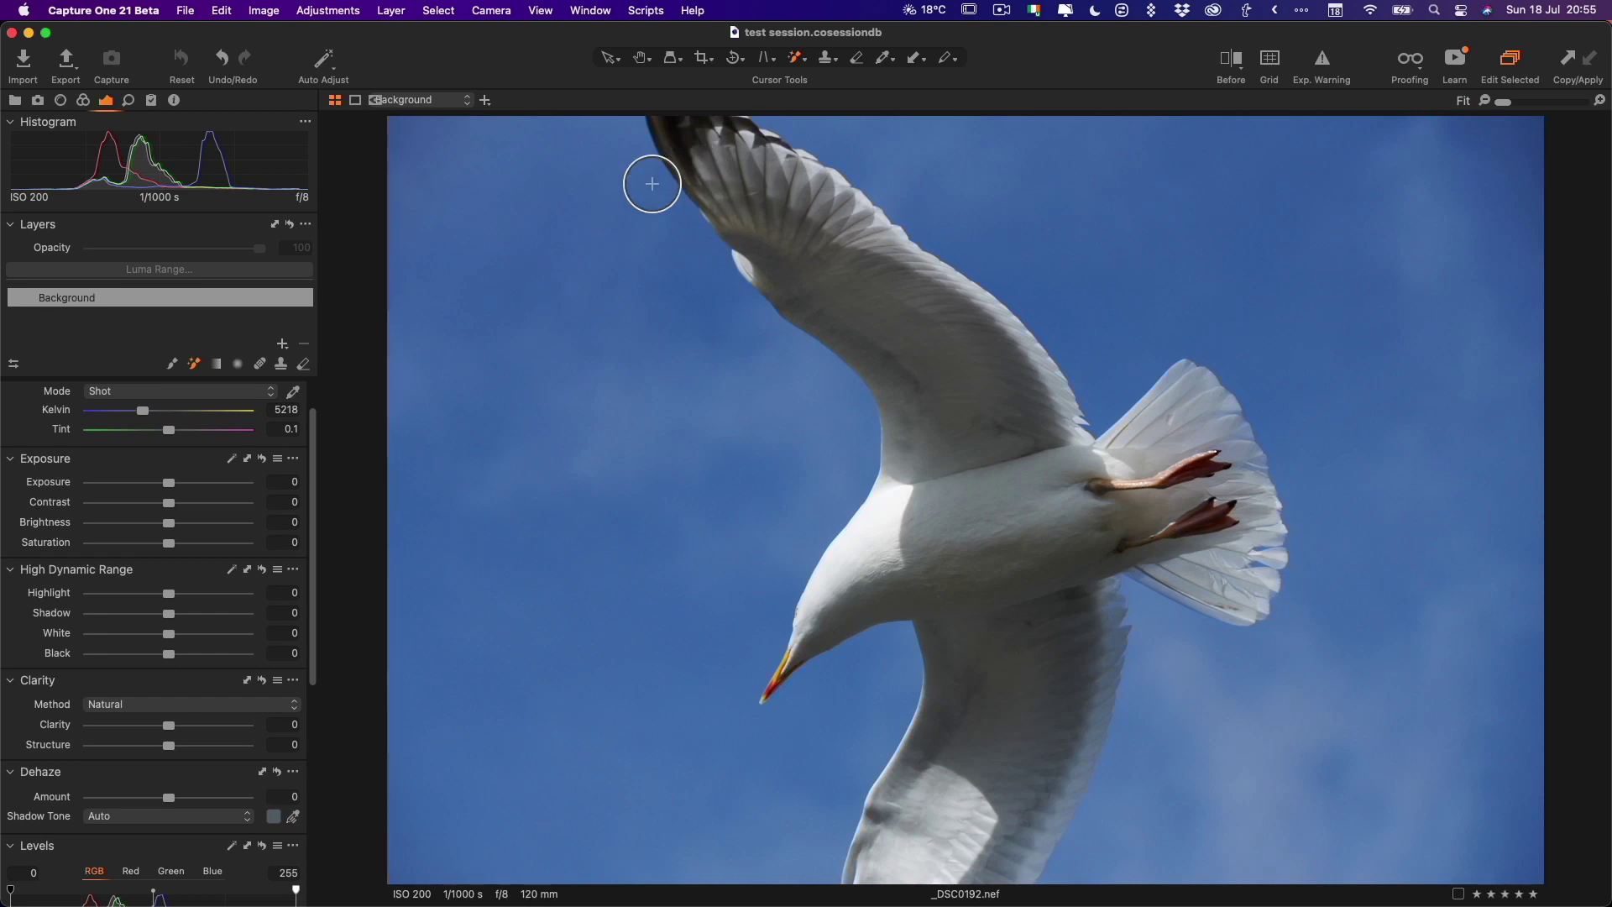
pyautogui.moveTo(792, 432); pyautogui.dragTo(684, 517)
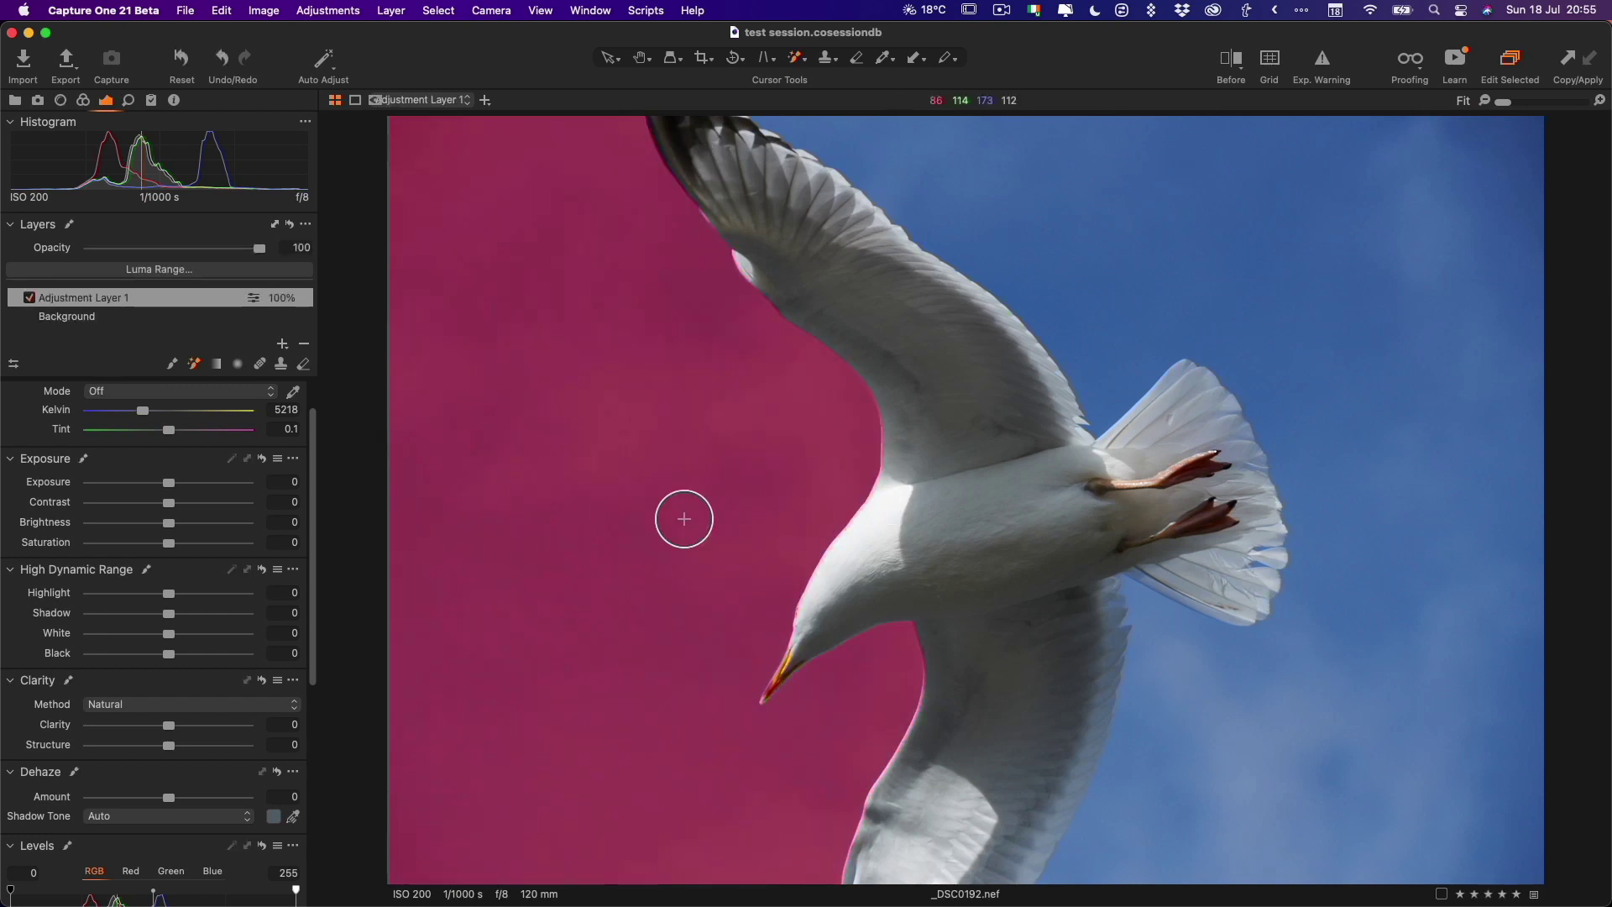
pyautogui.moveTo(1024, 195); pyautogui.dragTo(1284, 258)
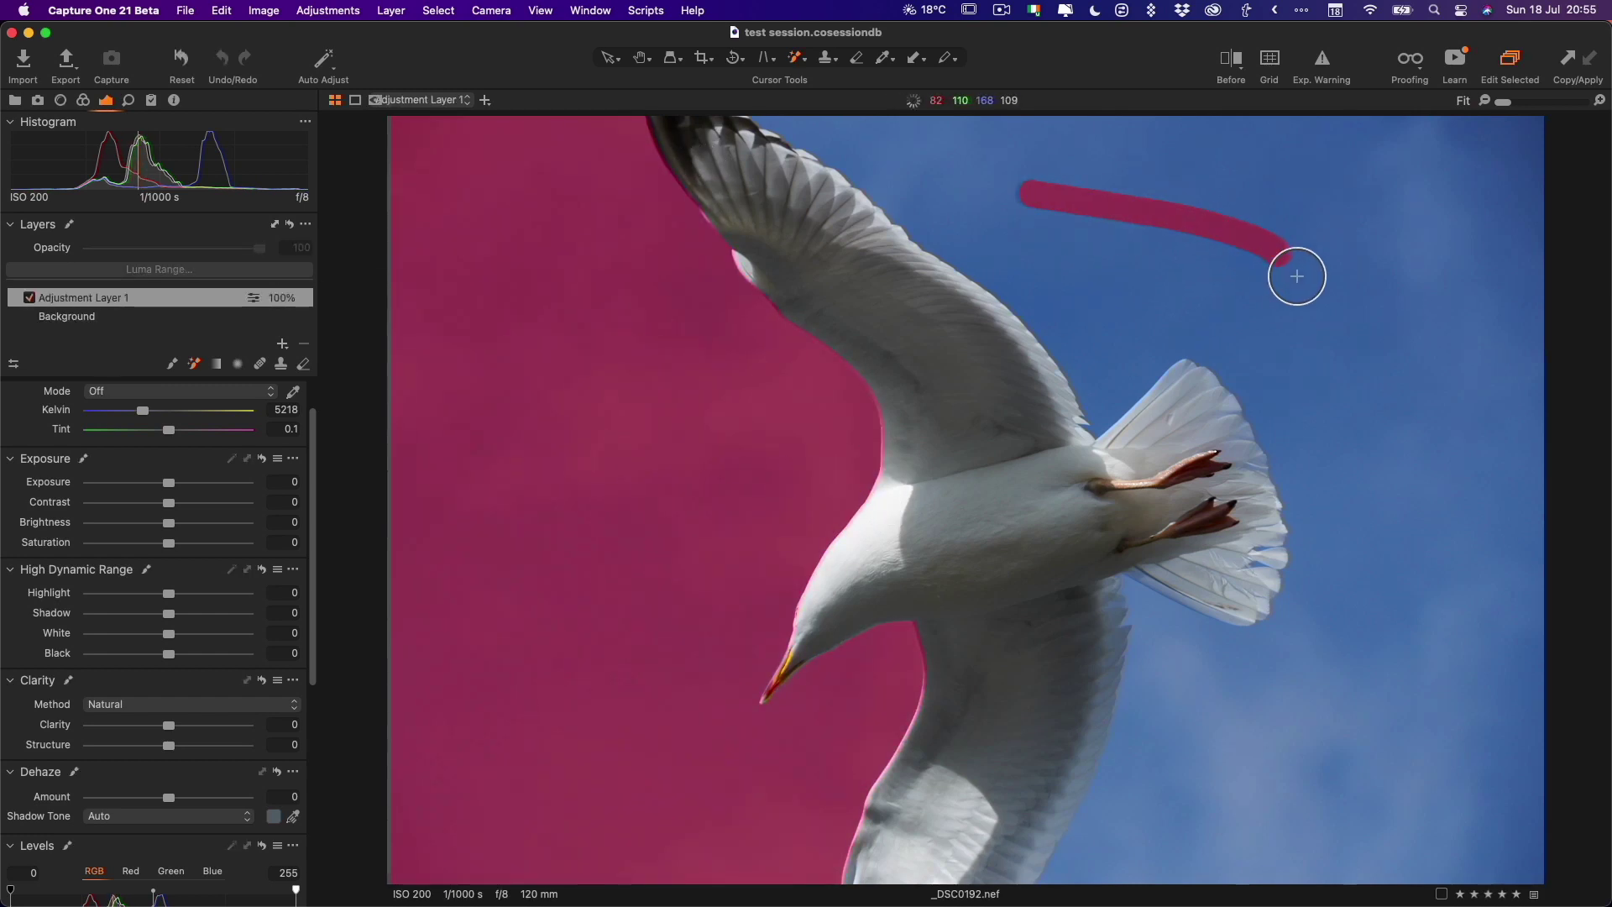
pyautogui.moveTo(1349, 773); pyautogui.dragTo(1256, 828)
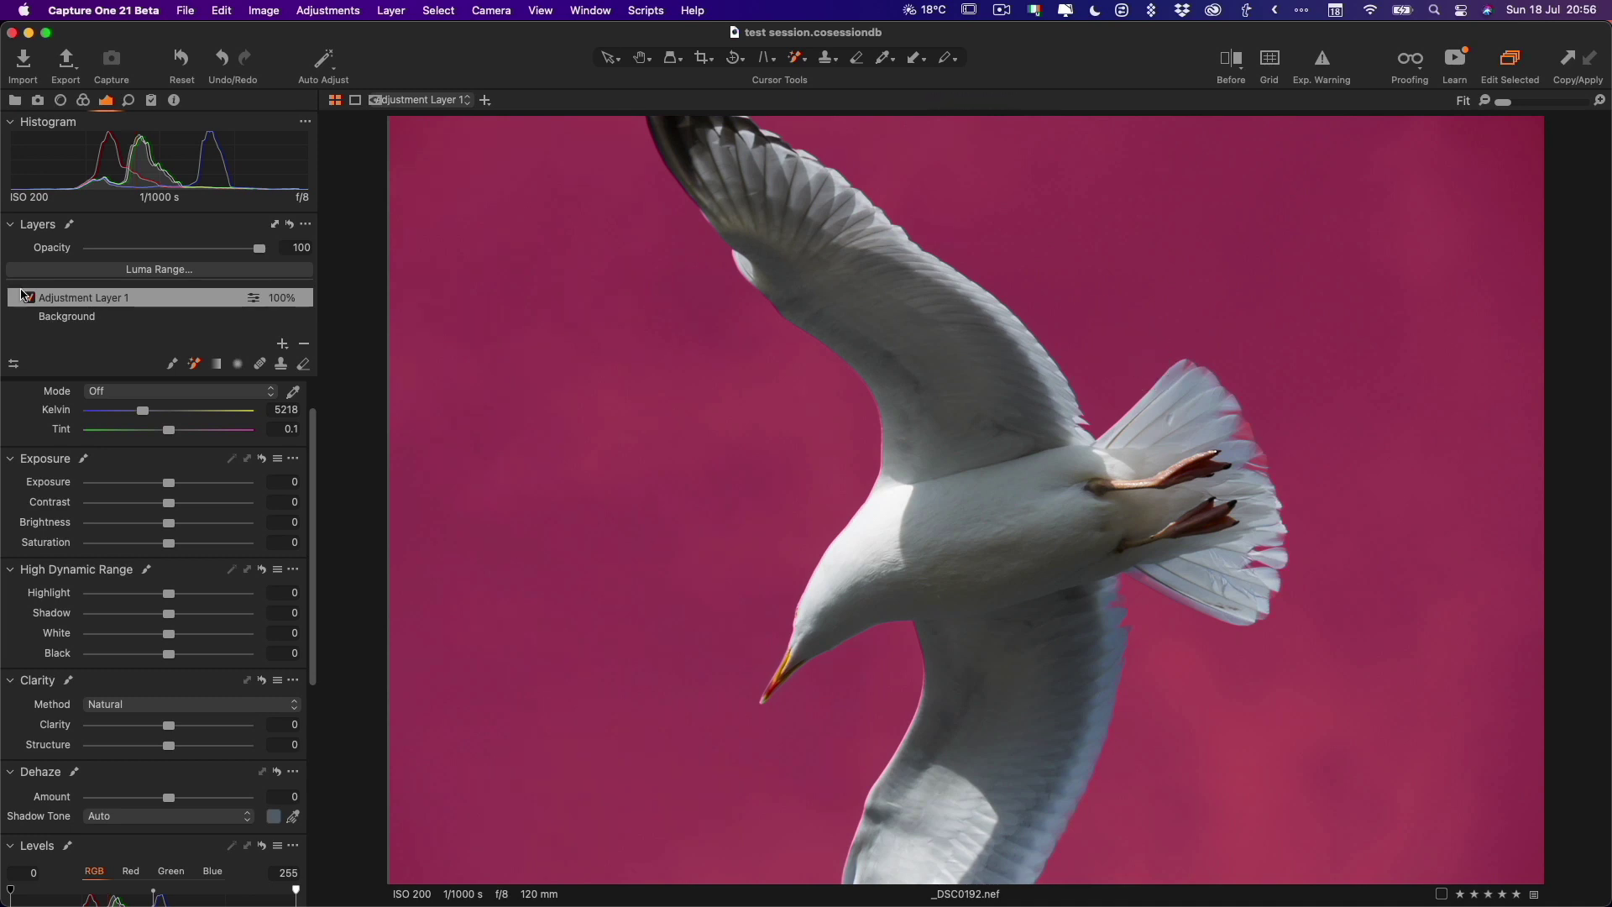
# Step: Hide the mask overlay and darken the sky around the seagull to an exposure of -2.05
pyautogui.press('m')
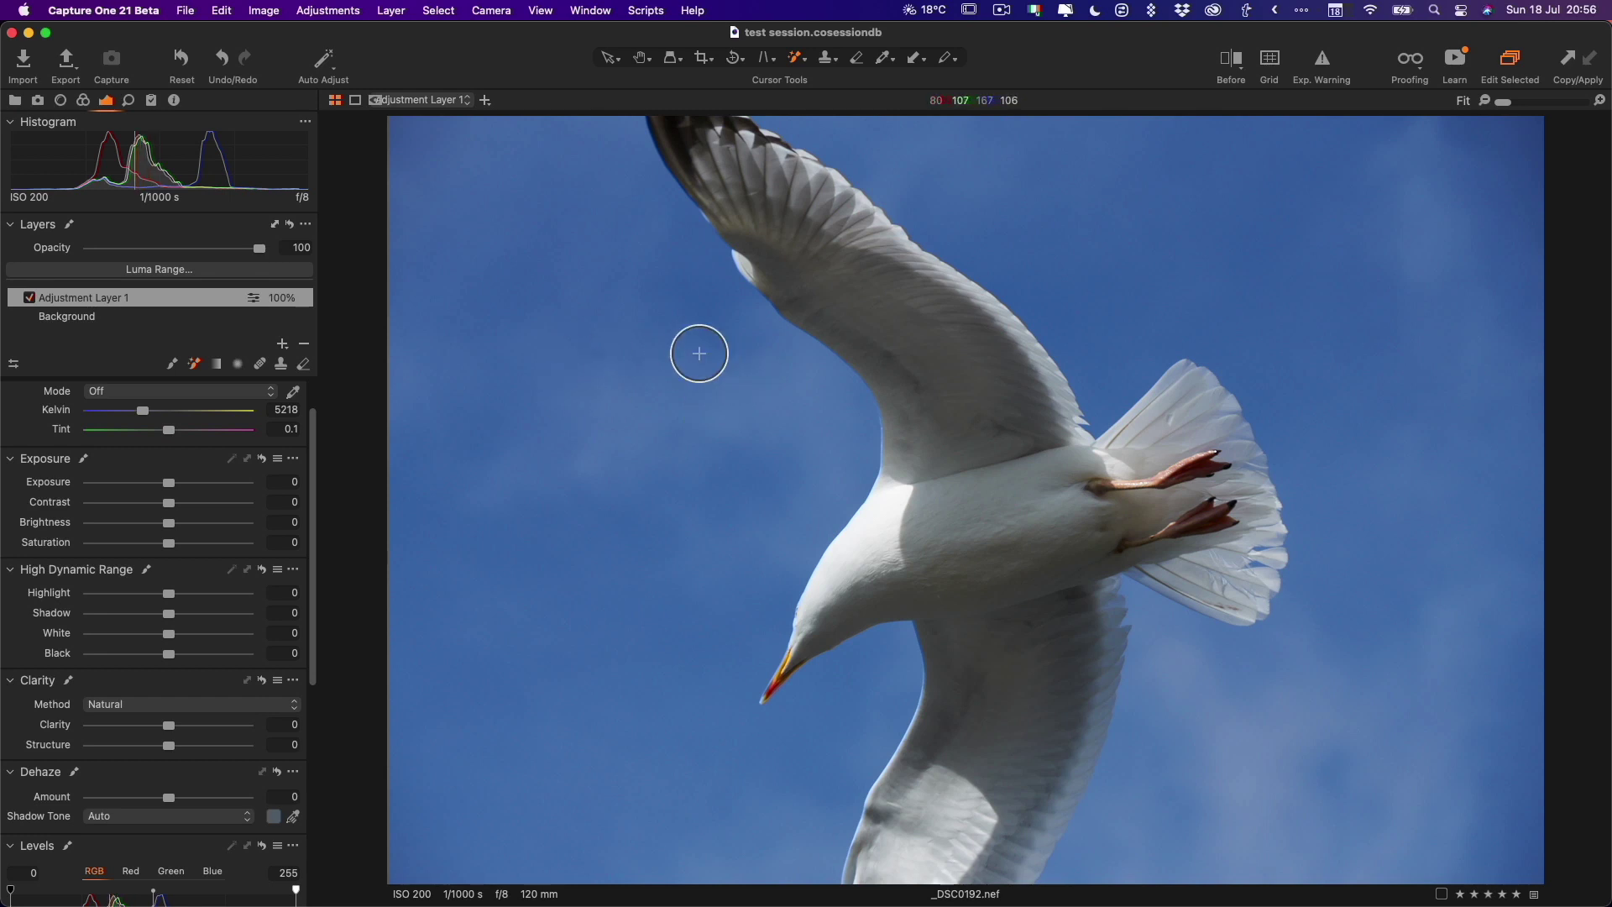
pyautogui.moveTo(175, 484); pyautogui.dragTo(132, 482)
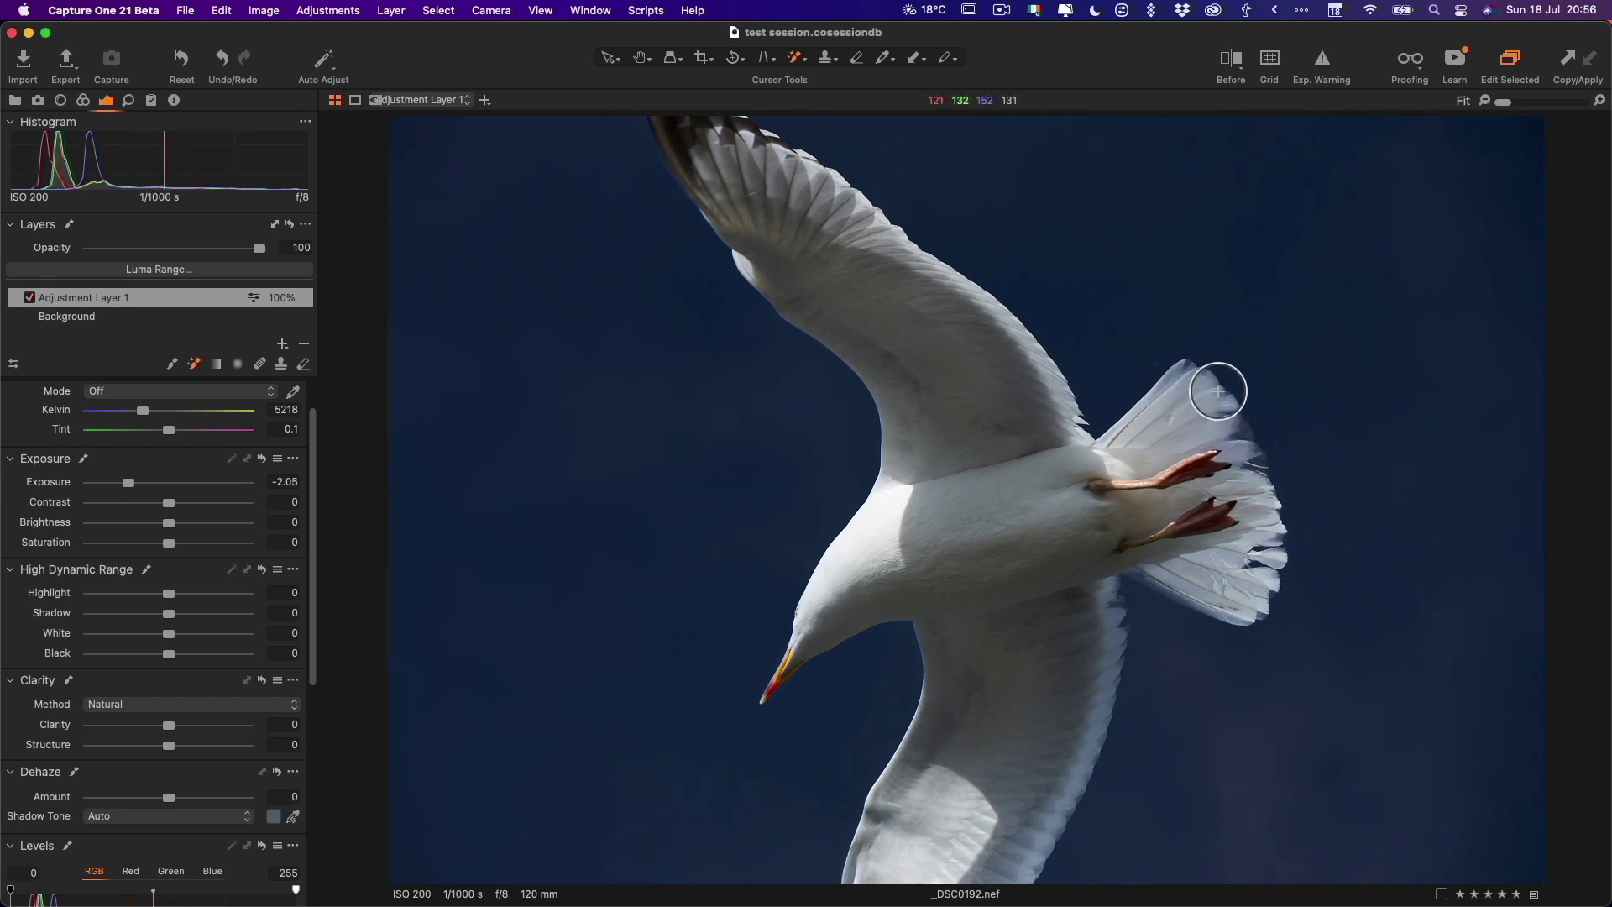
# Step: Check the Magic Brush settings and try Refine Mask on the seagull's sky mask with radii of 300 and 50, without applying it
pyautogui.click(14, 364)
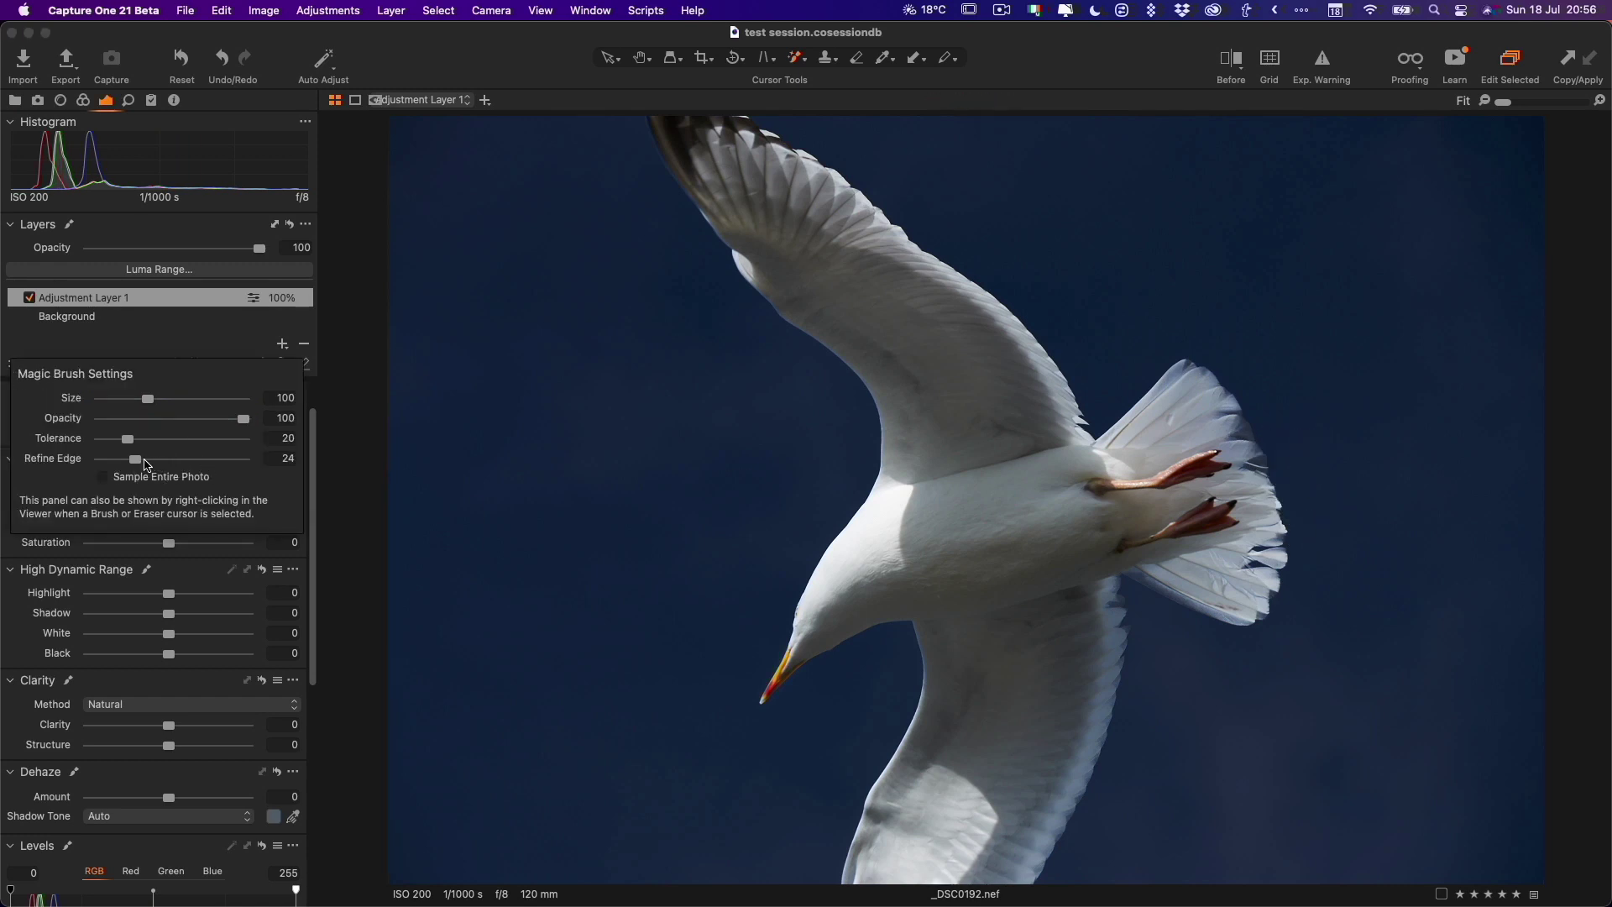
pyautogui.click(187, 349)
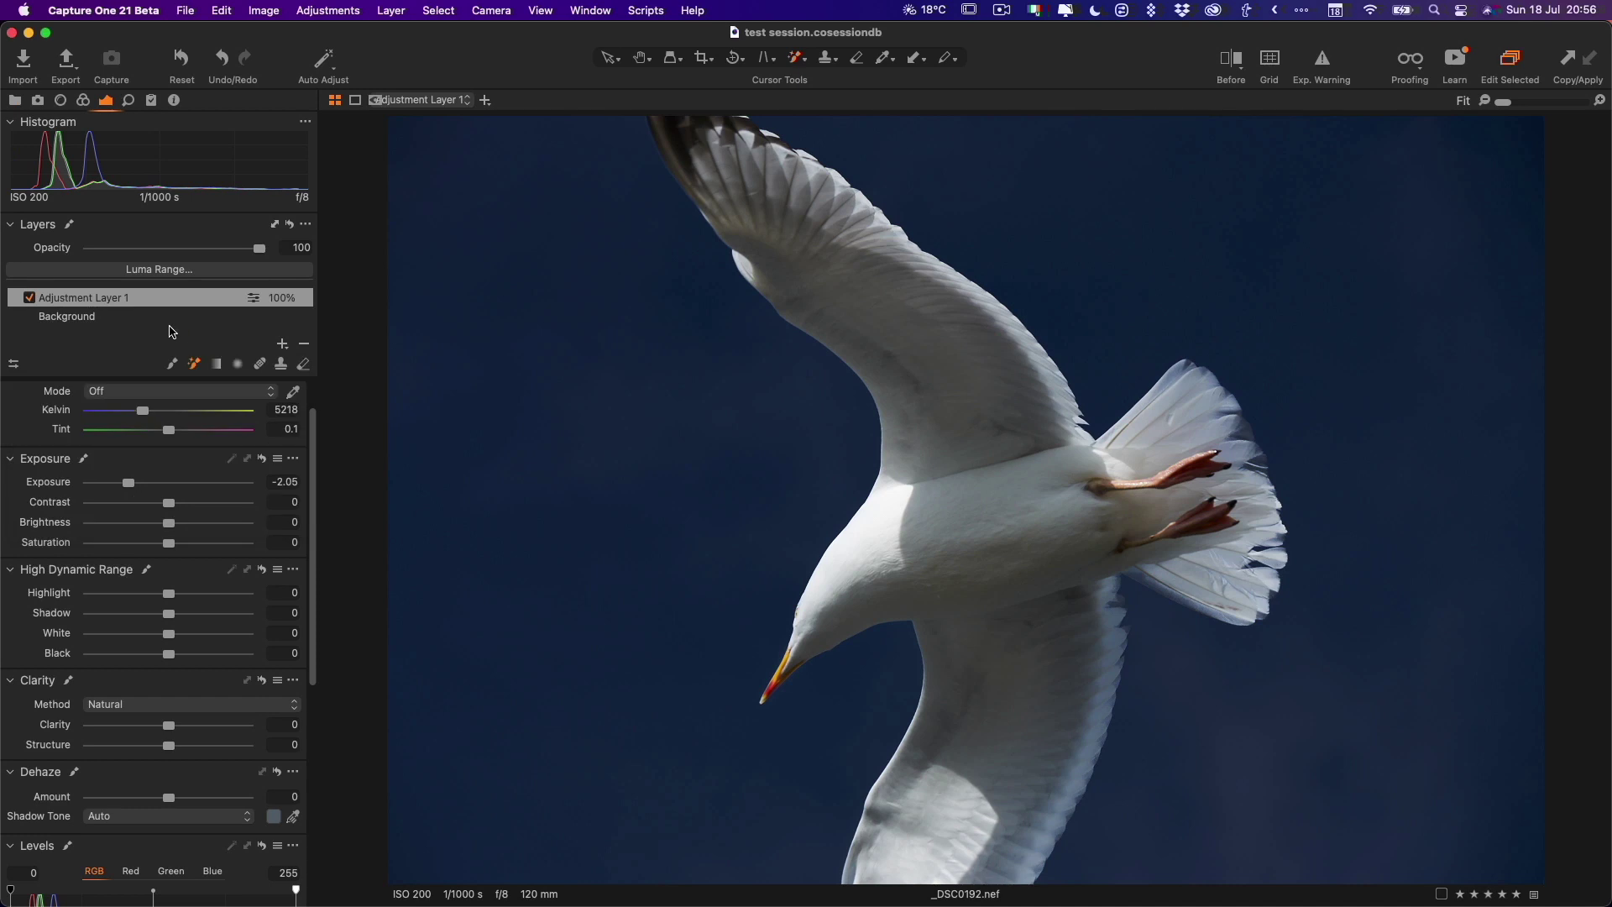
pyautogui.click(253, 298)
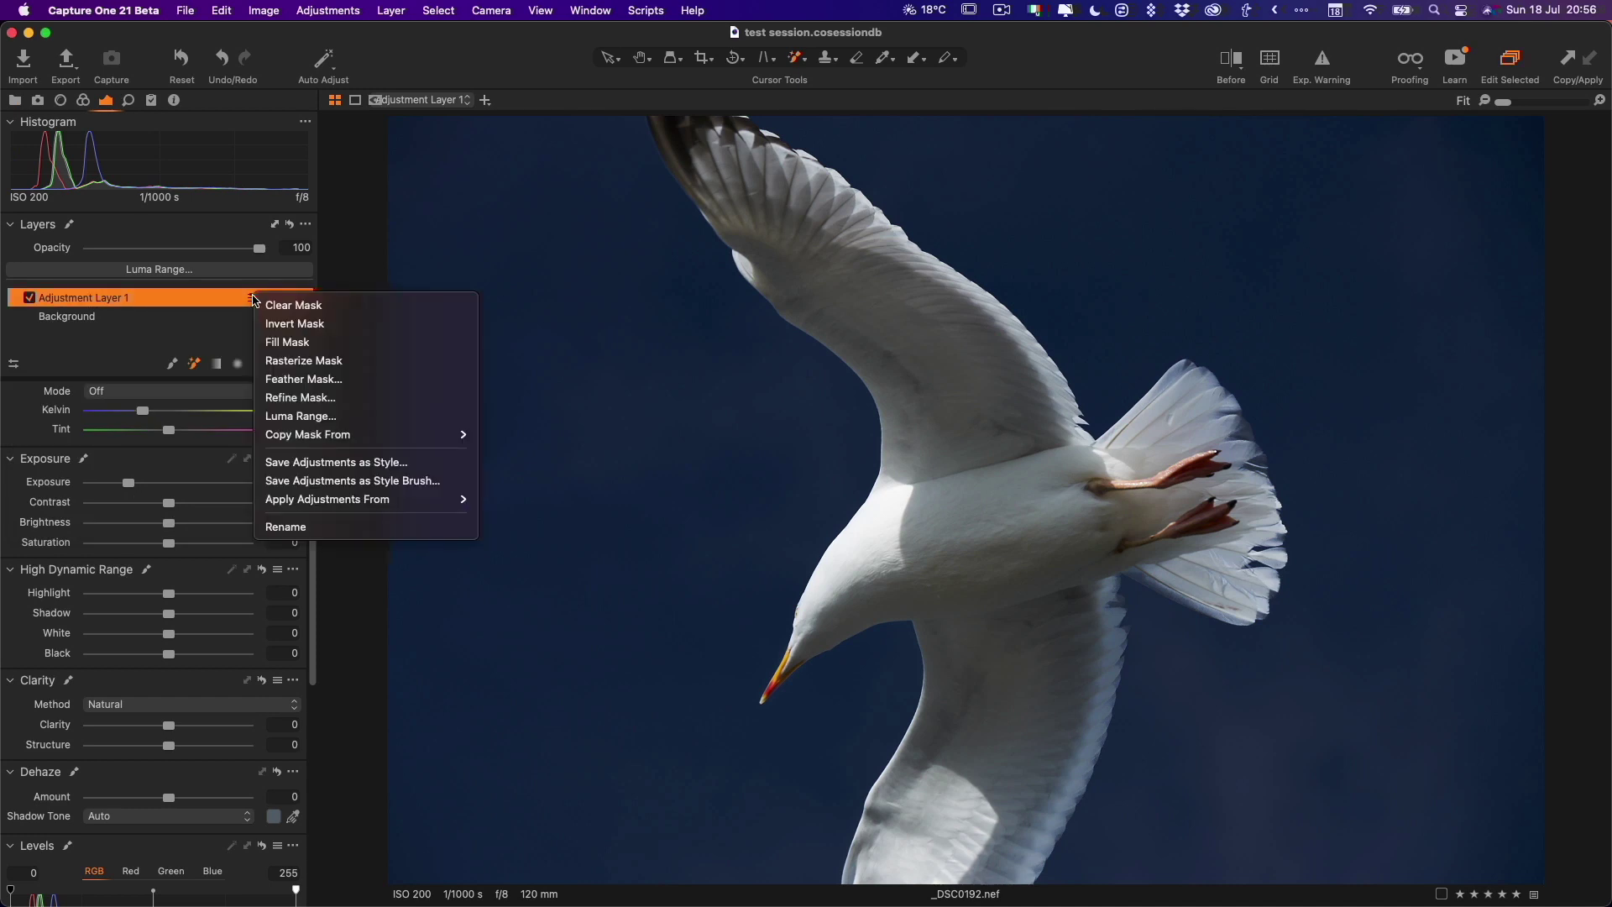
pyautogui.click(374, 397)
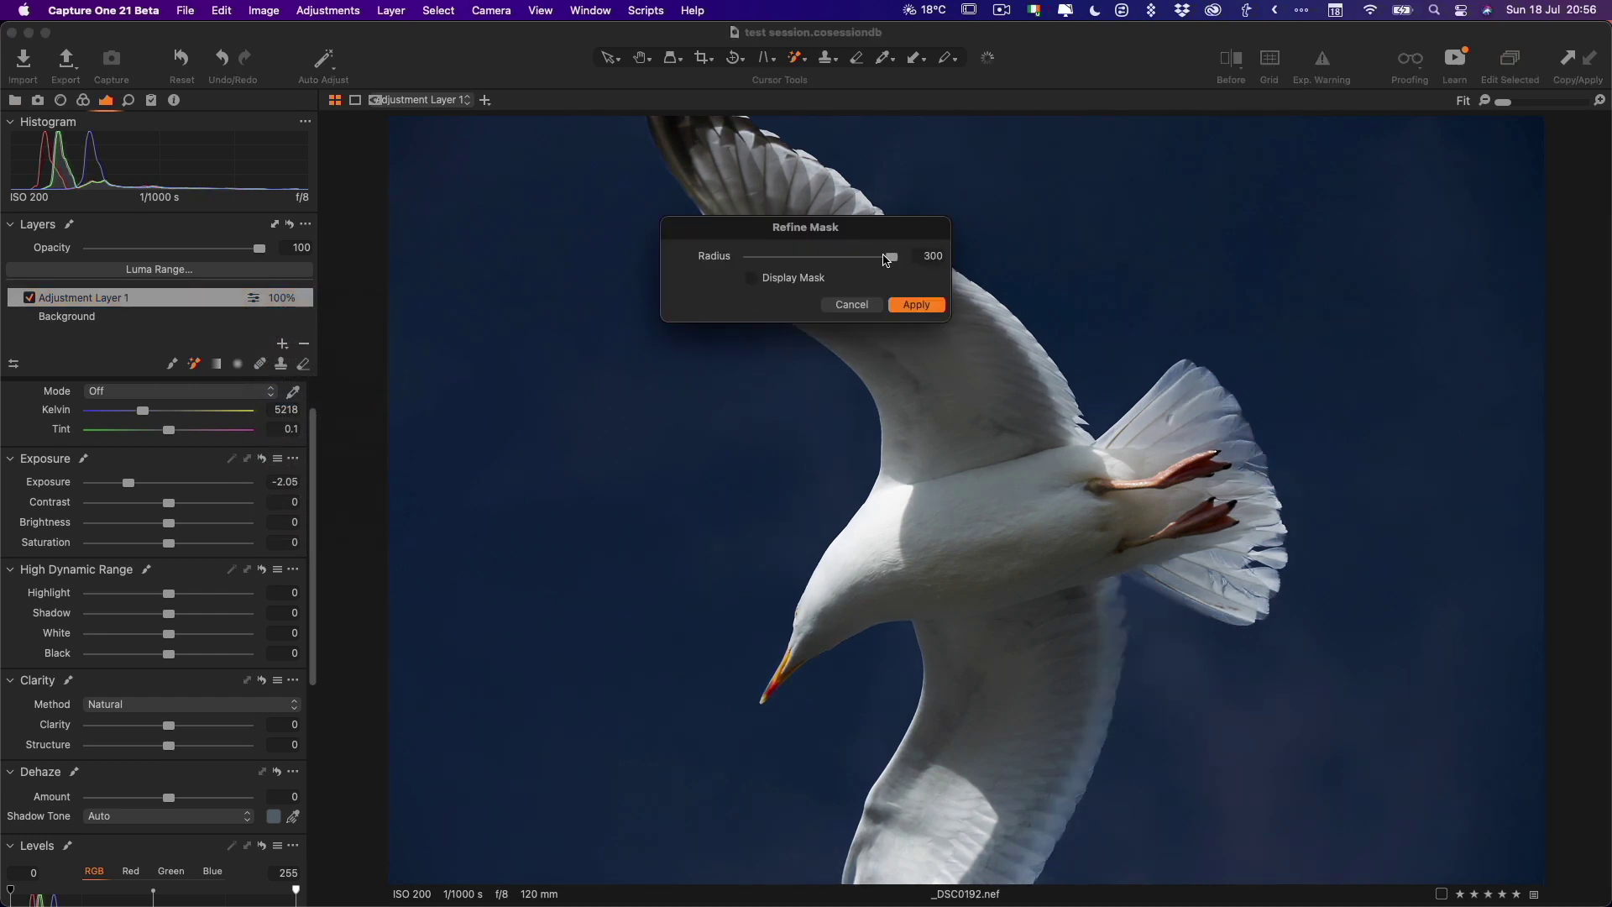
pyautogui.moveTo(842, 259)
pyautogui.mouseDown()
pyautogui.moveTo(816, 259)
pyautogui.moveTo(851, 261)
pyautogui.mouseUp()
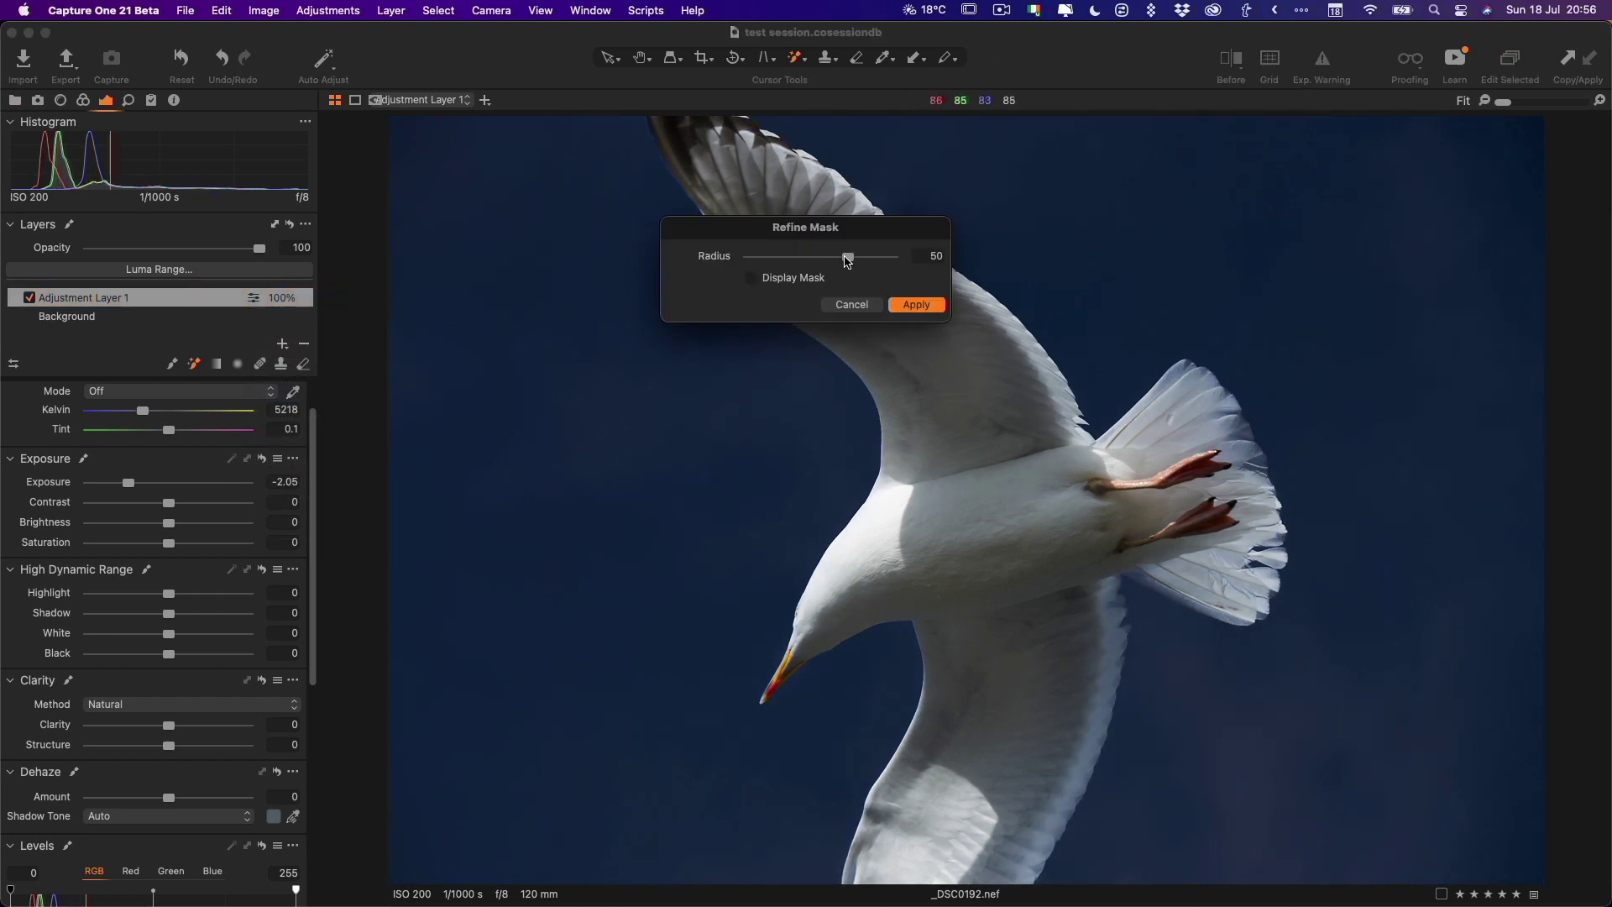
pyautogui.click(851, 307)
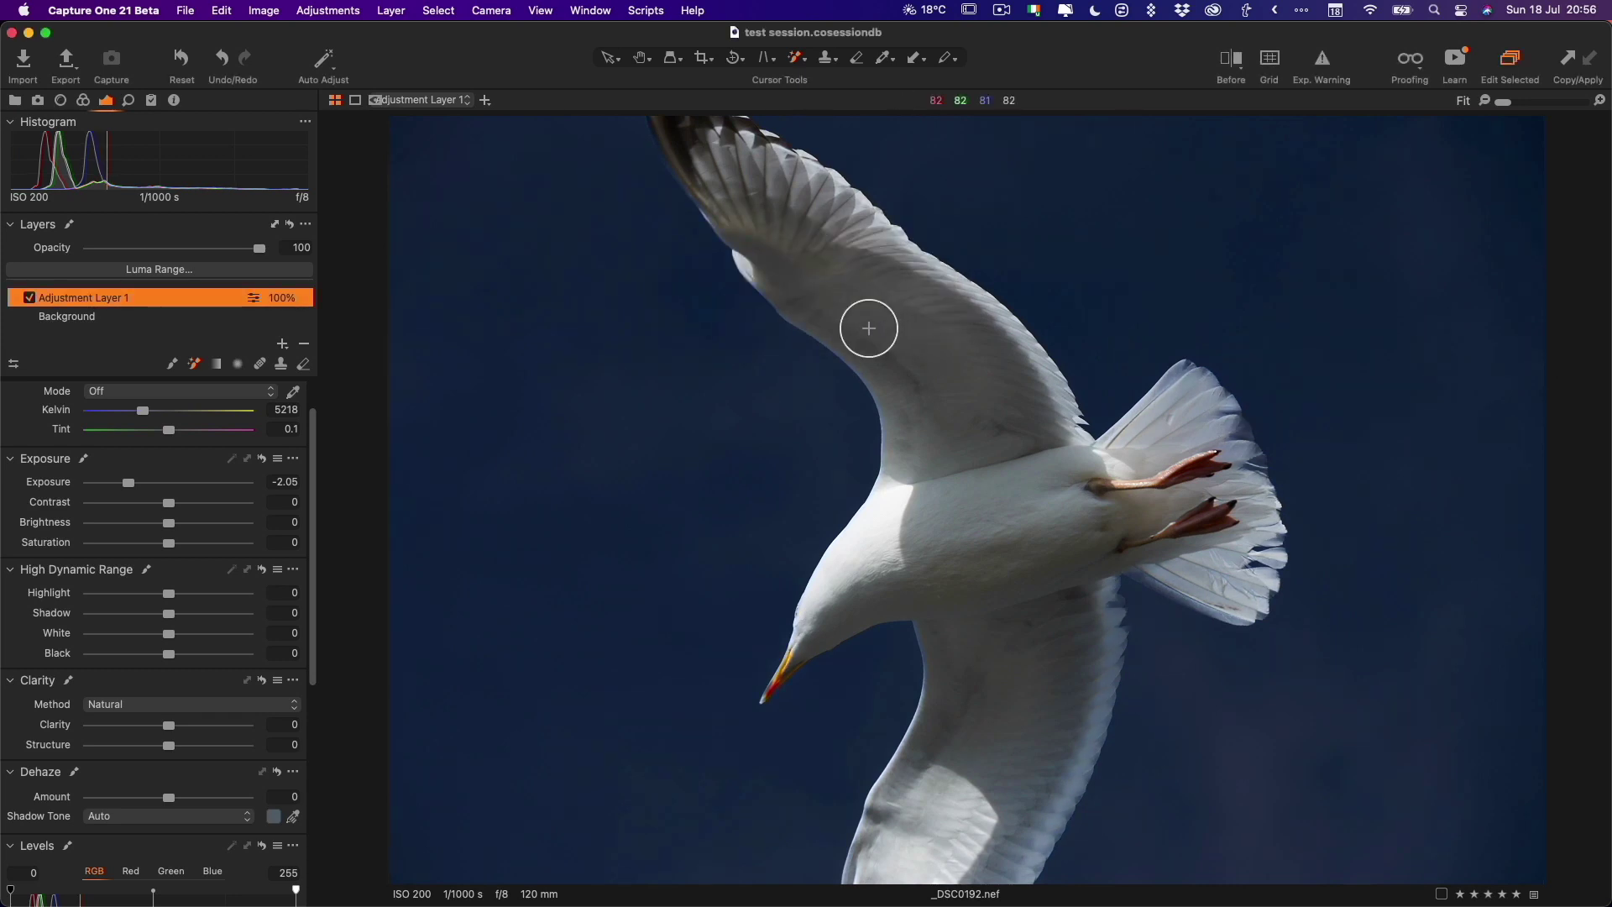
# Step: Turn off Adjustment Layer 1 to compare the seagull photo without the sky darkening
pyautogui.click(29, 297)
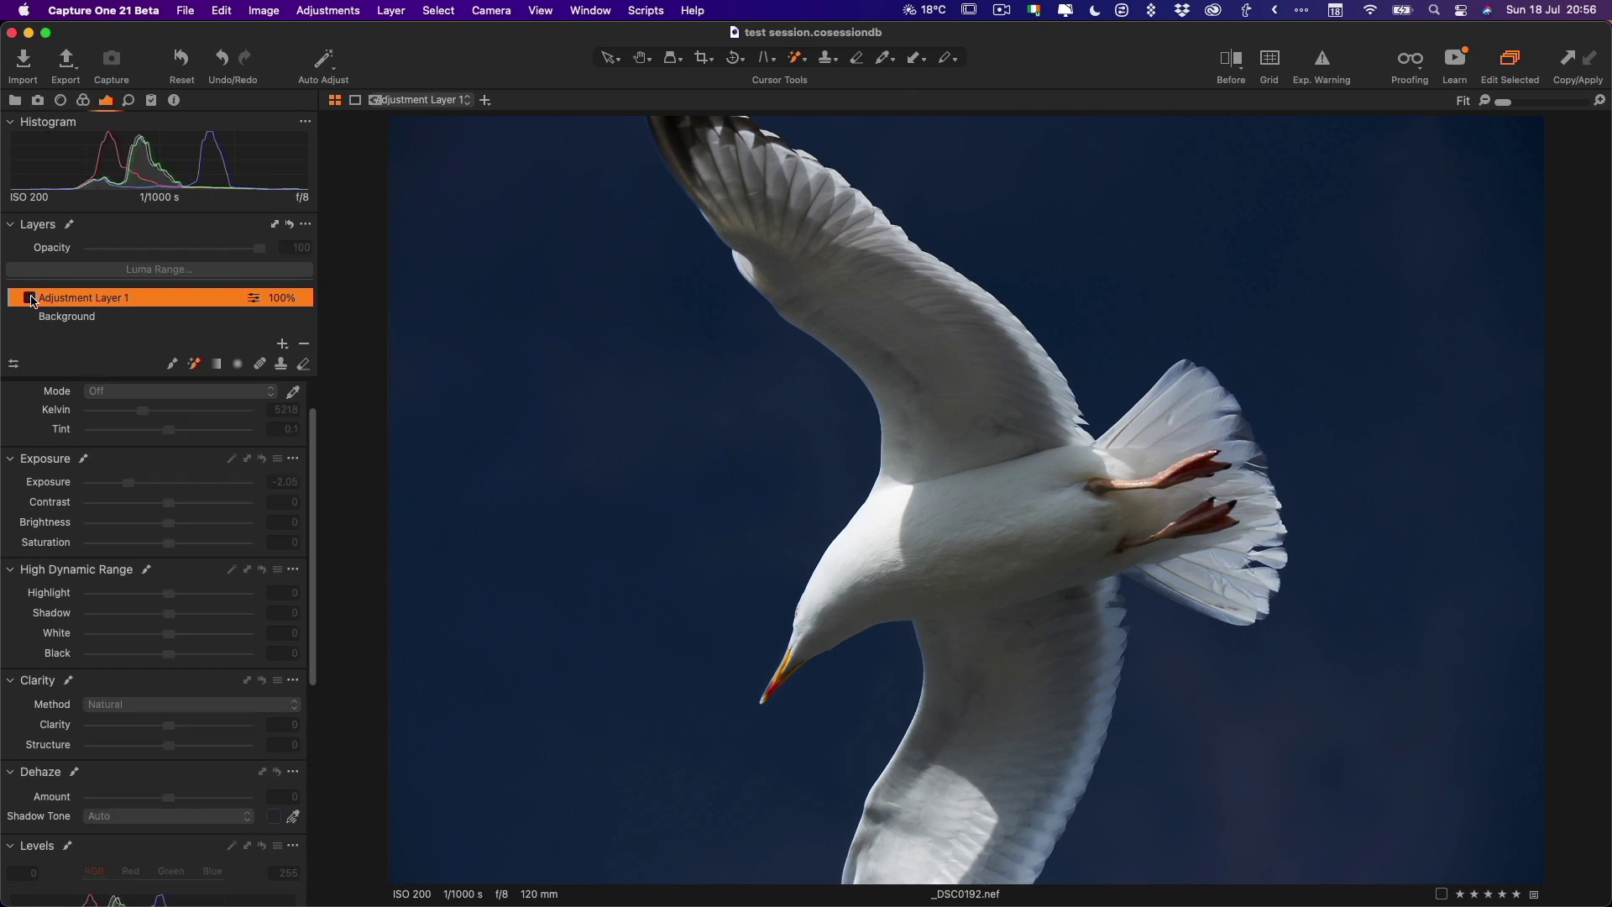